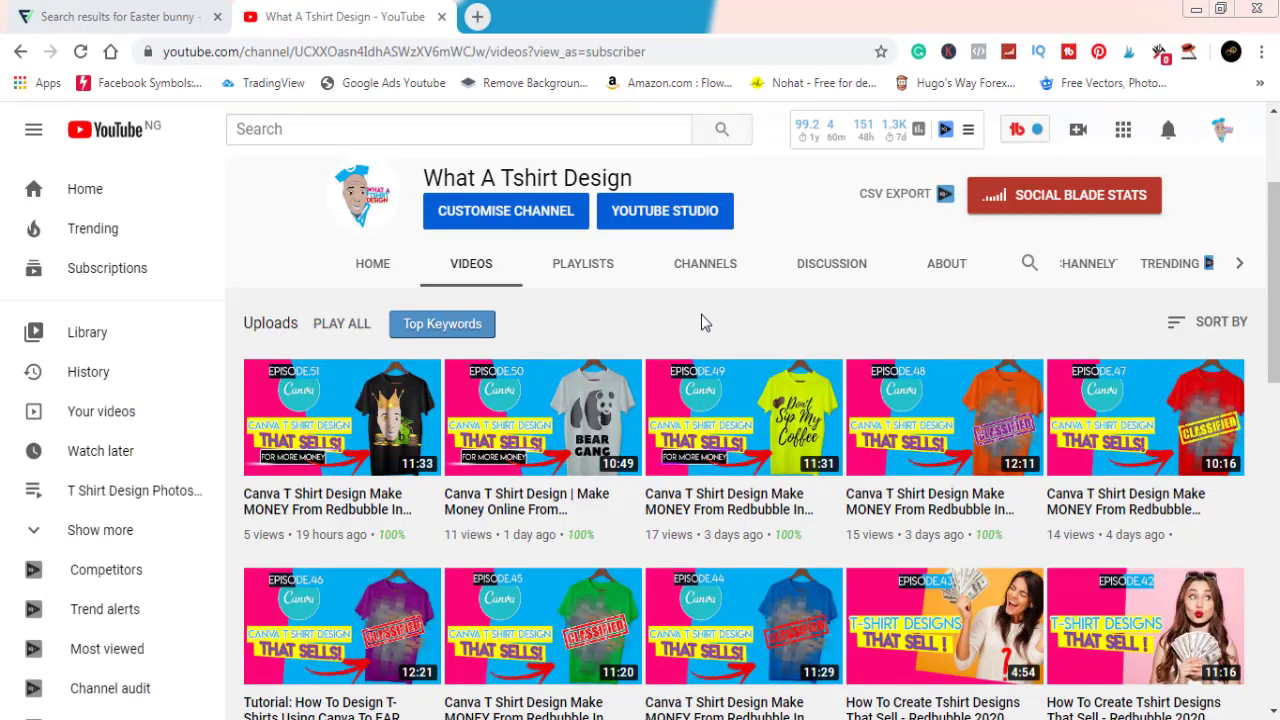
- Open Canva in a new tab and start a 4500 × 5400 px custom-size design
{"action": "left_click", "coordinate": [477, 18]}
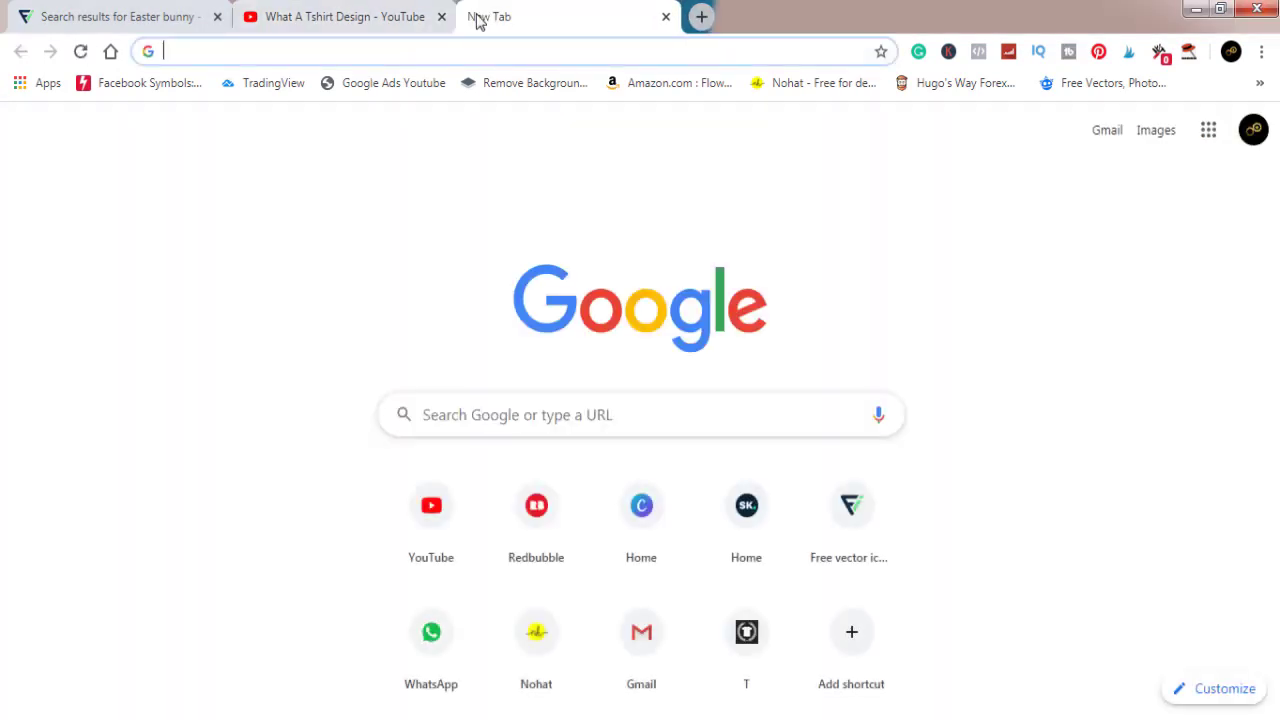
{"action": "left_click", "coordinate": [643, 508]}
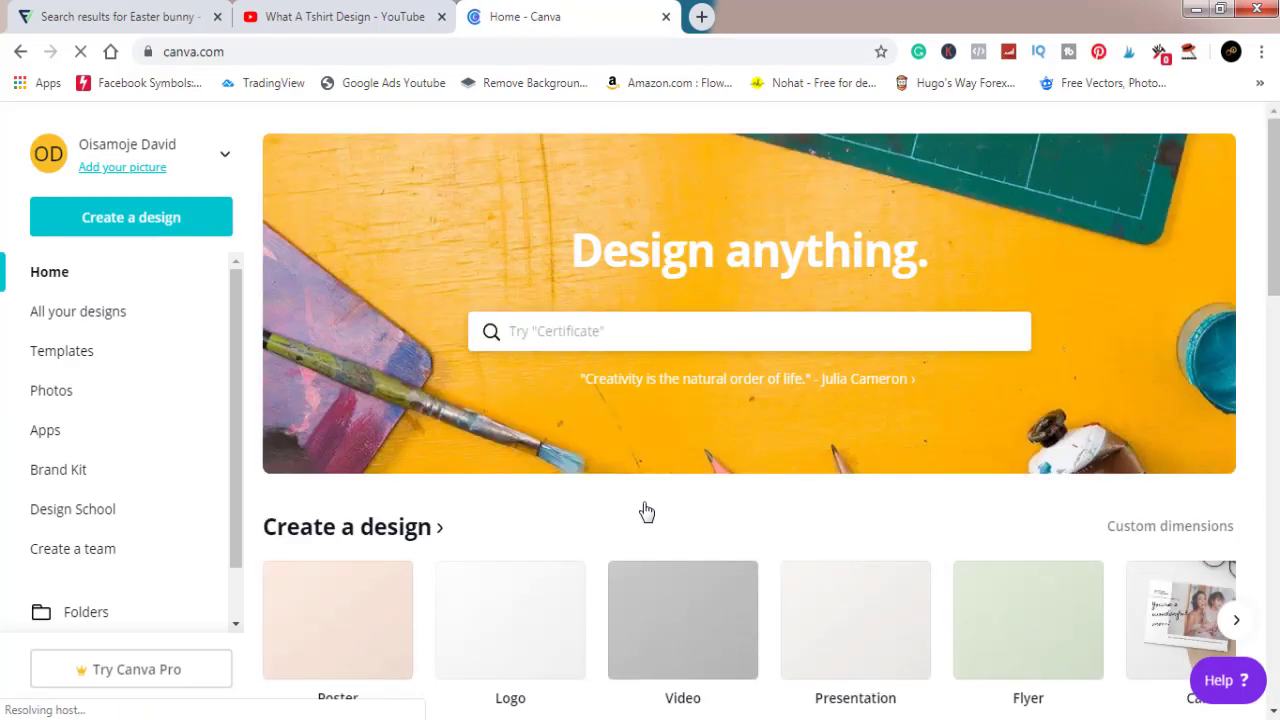
{"action": "left_click", "coordinate": [140, 228]}
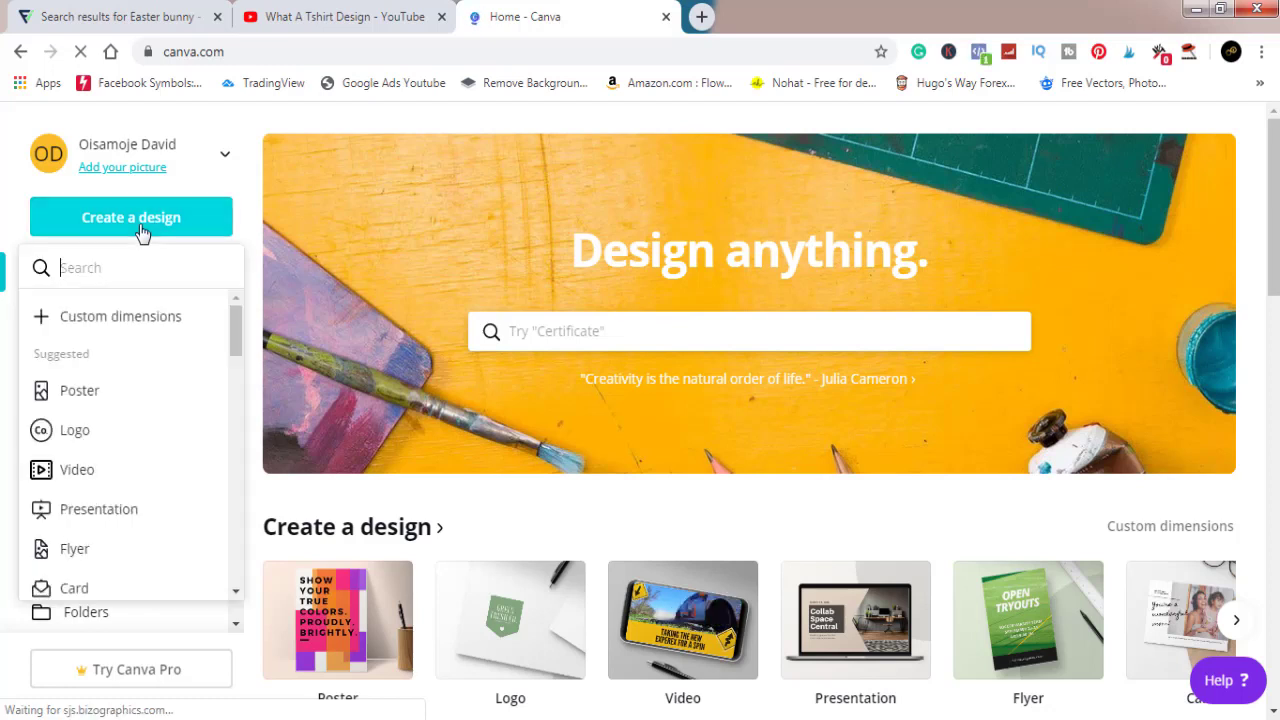
{"action": "left_click", "coordinate": [145, 318]}
{"action": "left_click", "coordinate": [91, 324]}
{"action": "type", "text": "4500"}
{"action": "left_click", "coordinate": [190, 324]}
{"action": "type", "text": "5400"}
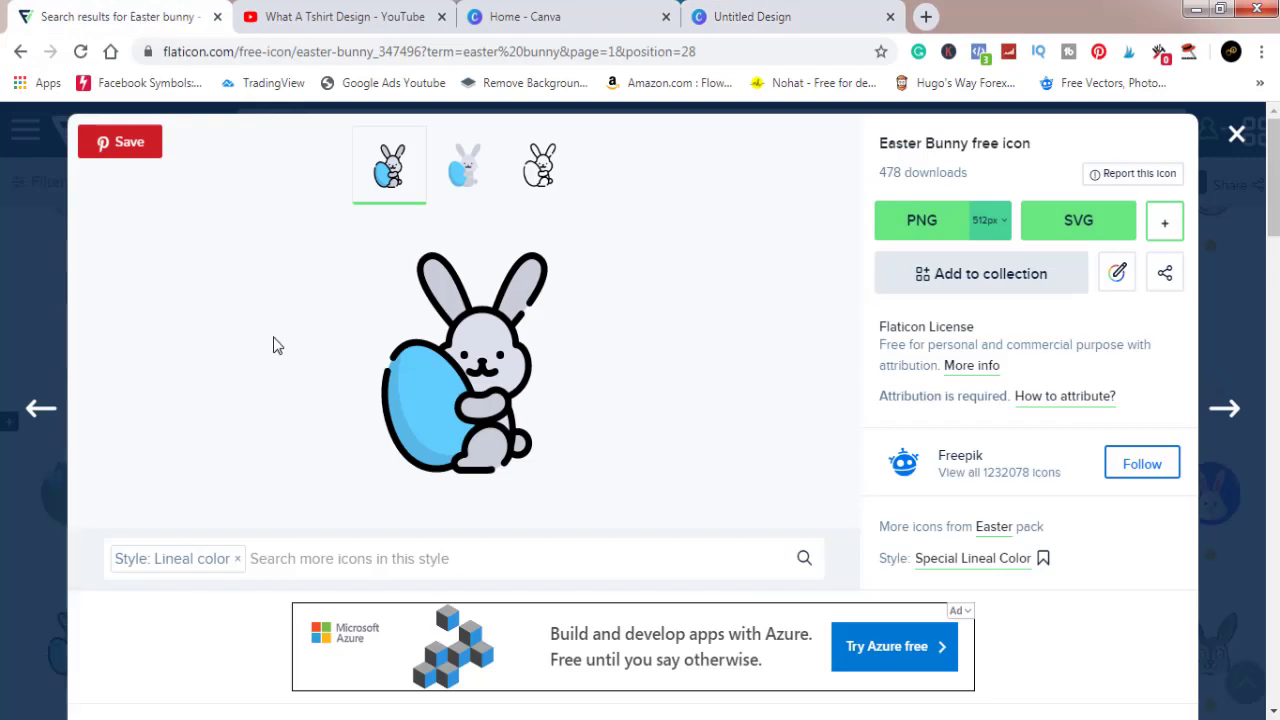
- Download the Flaticon Easter Bunny icon as a free PNG named rabbit.png
{"action": "mouse_move", "coordinate": [386, 460]}
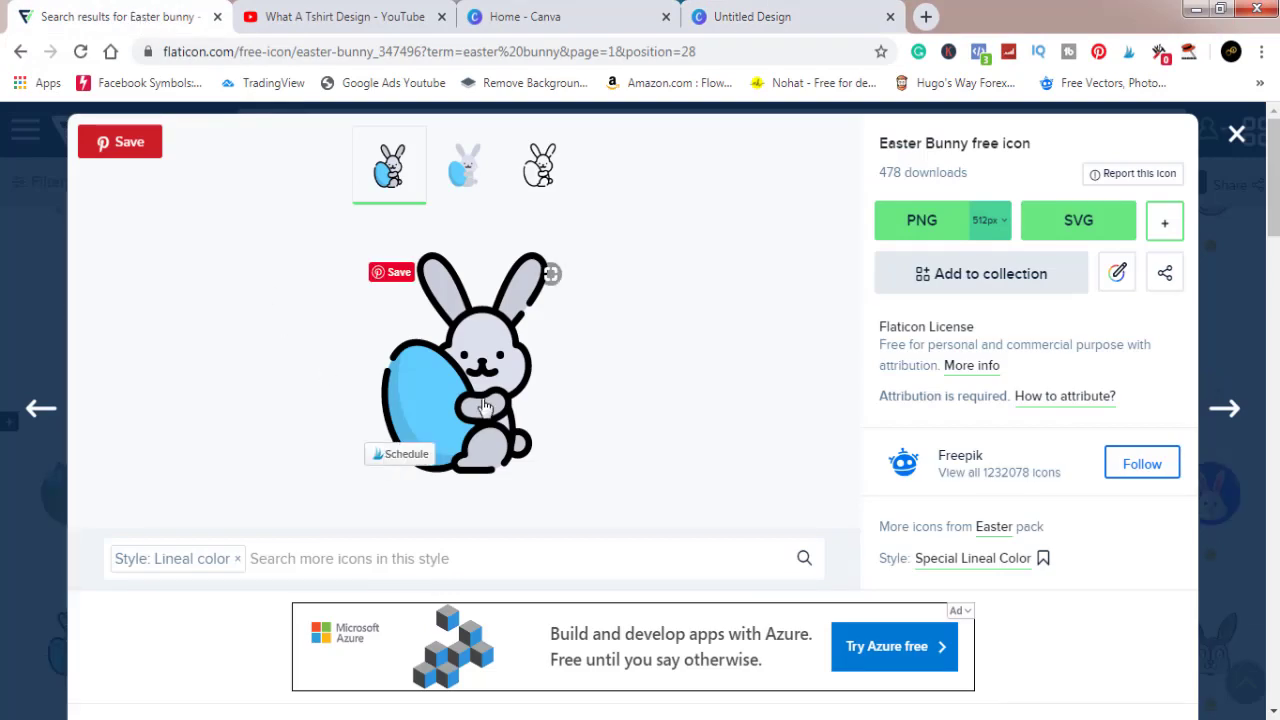
{"action": "left_click", "coordinate": [922, 226]}
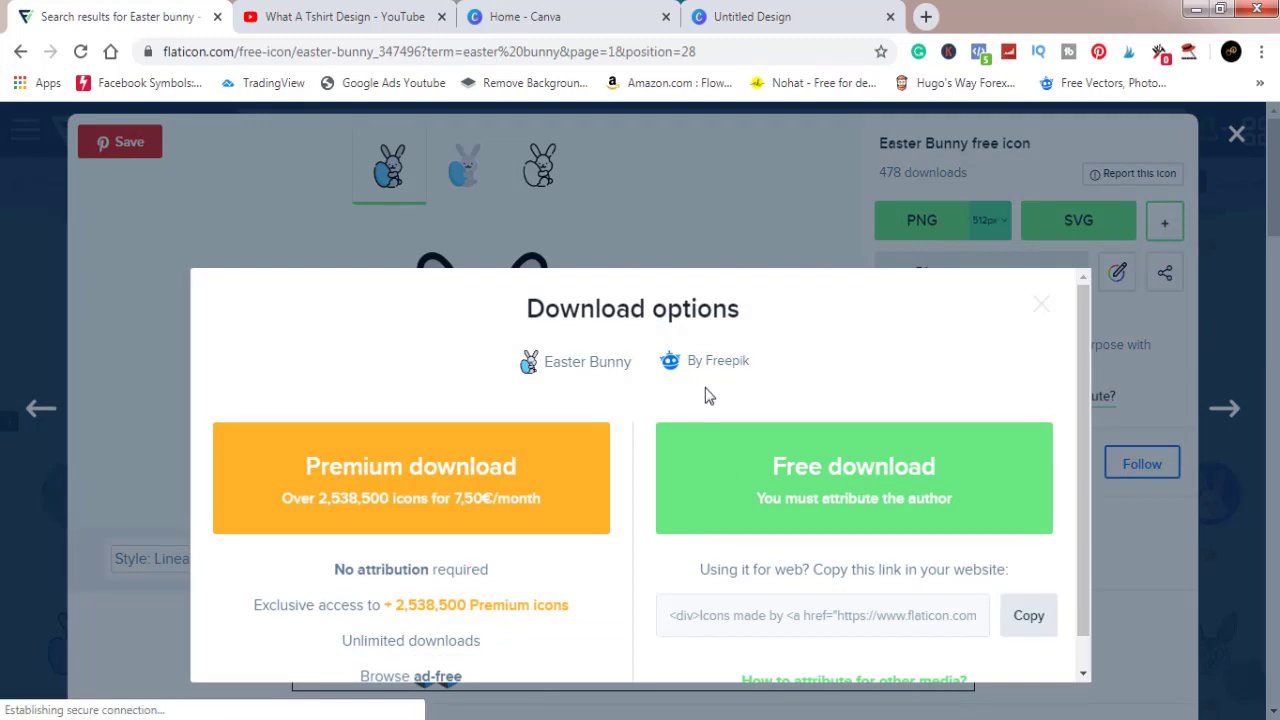
{"action": "left_click", "coordinate": [780, 461]}
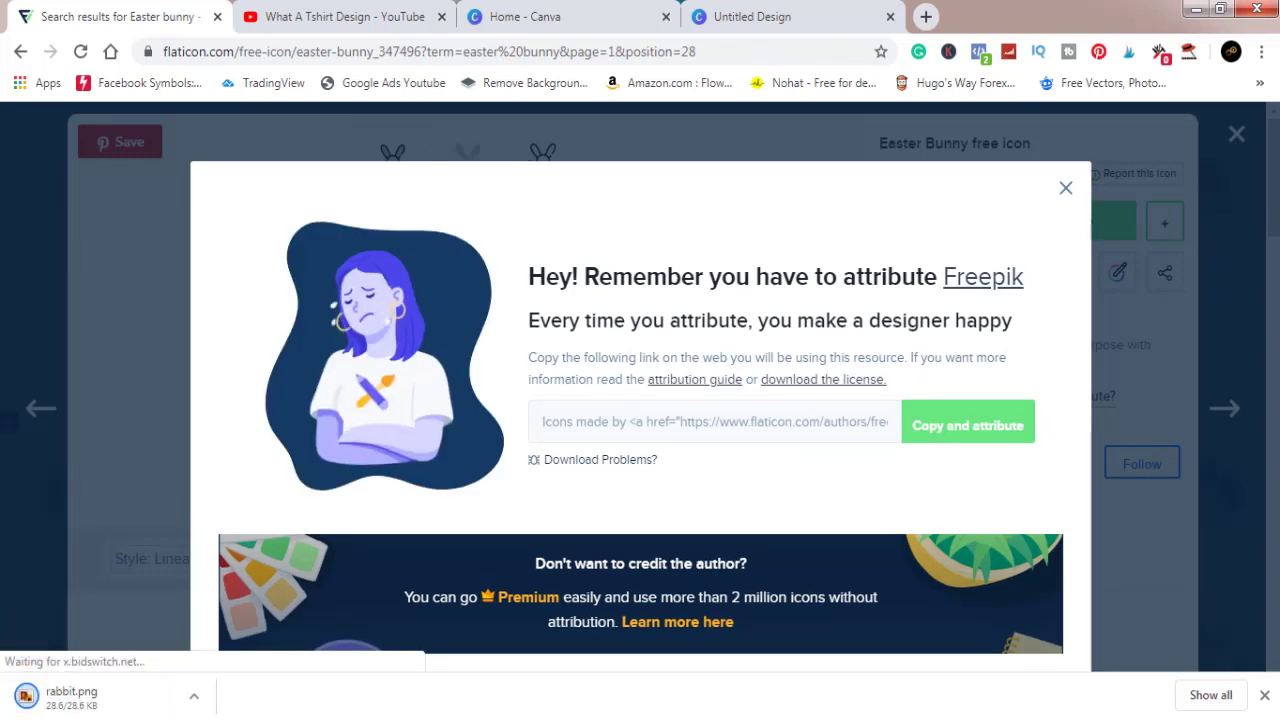
{"action": "left_click", "coordinate": [195, 700]}
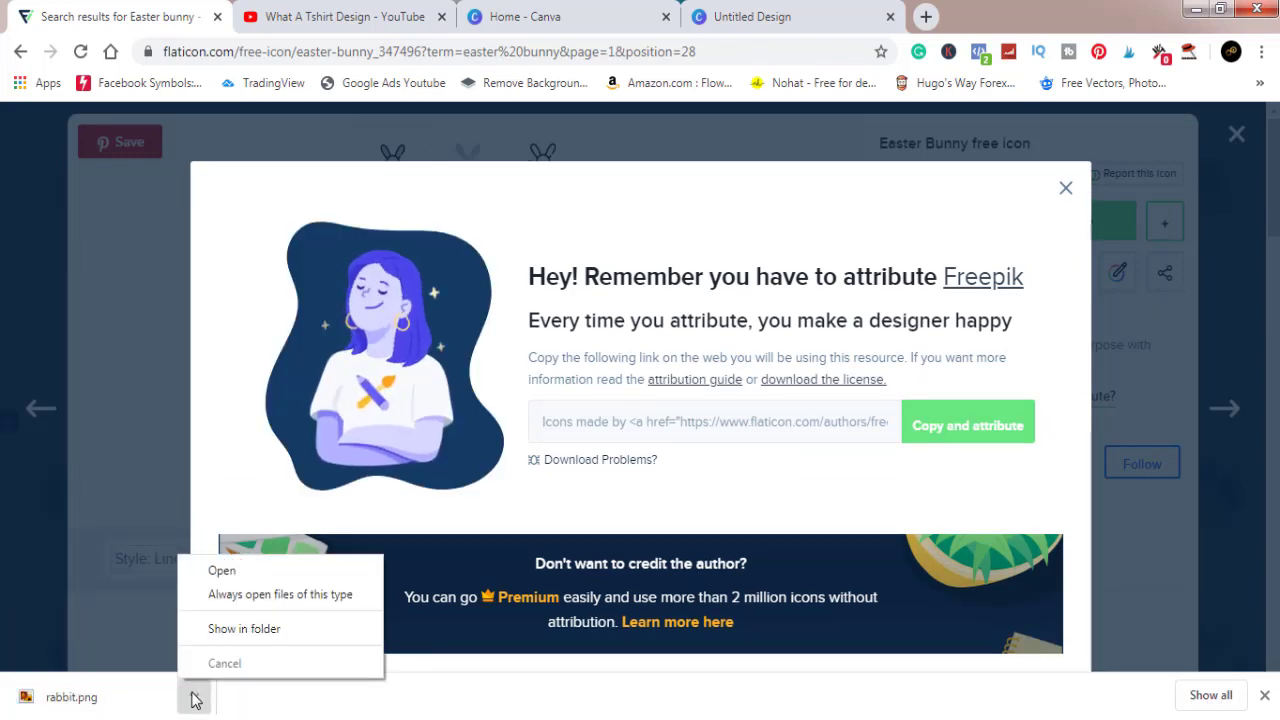
{"action": "left_click", "coordinate": [237, 630]}
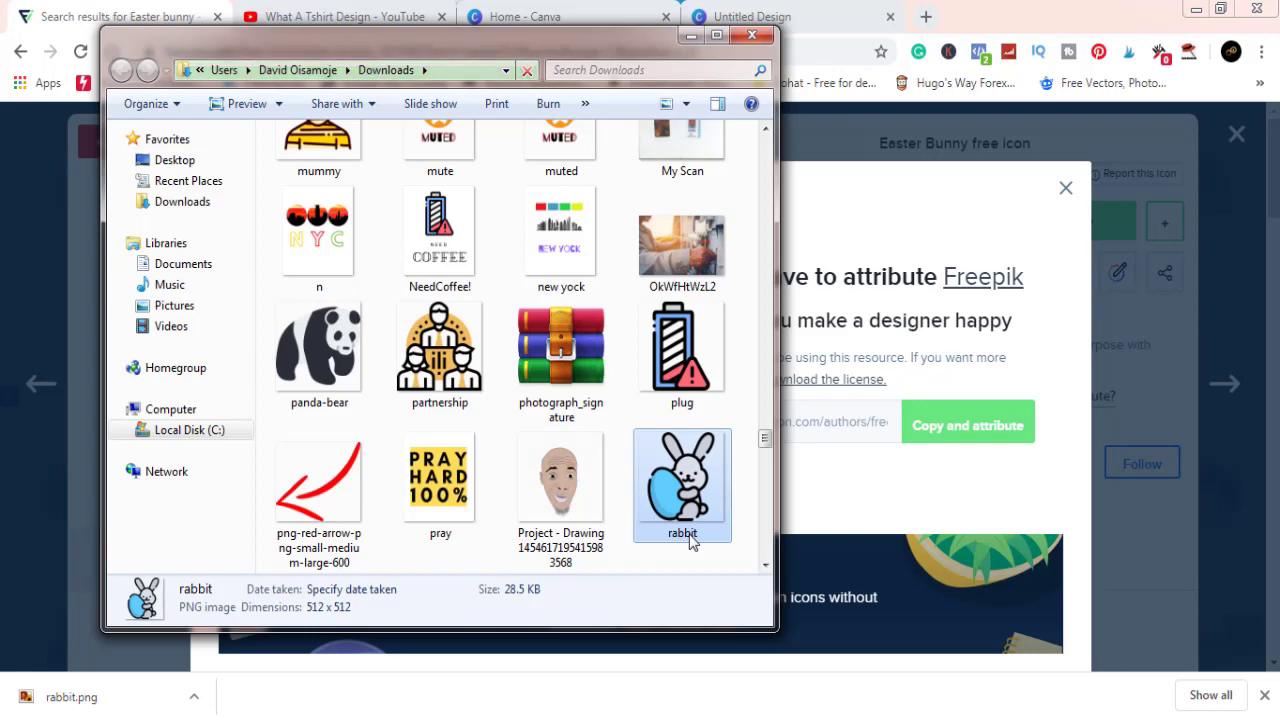
{"action": "left_click", "coordinate": [745, 43]}
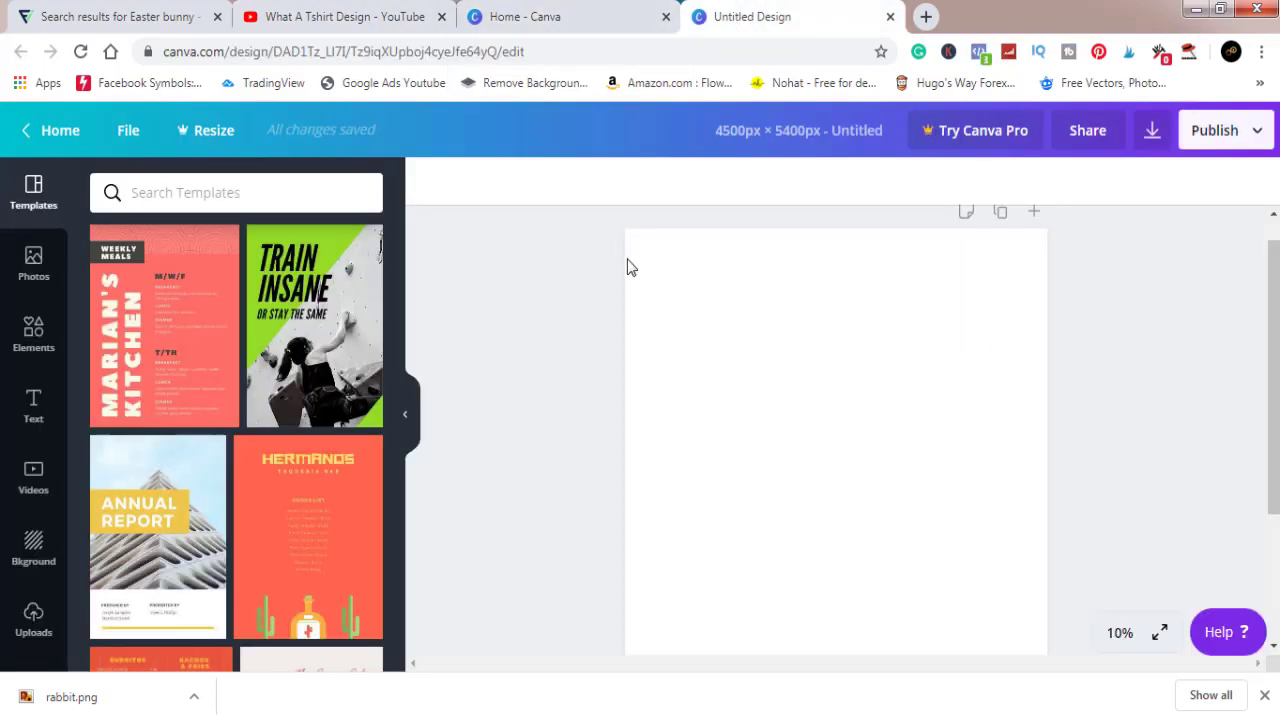
- Upload rabbit.png from the Downloads folder into Canva's Uploads panel
{"action": "left_click", "coordinate": [33, 628]}
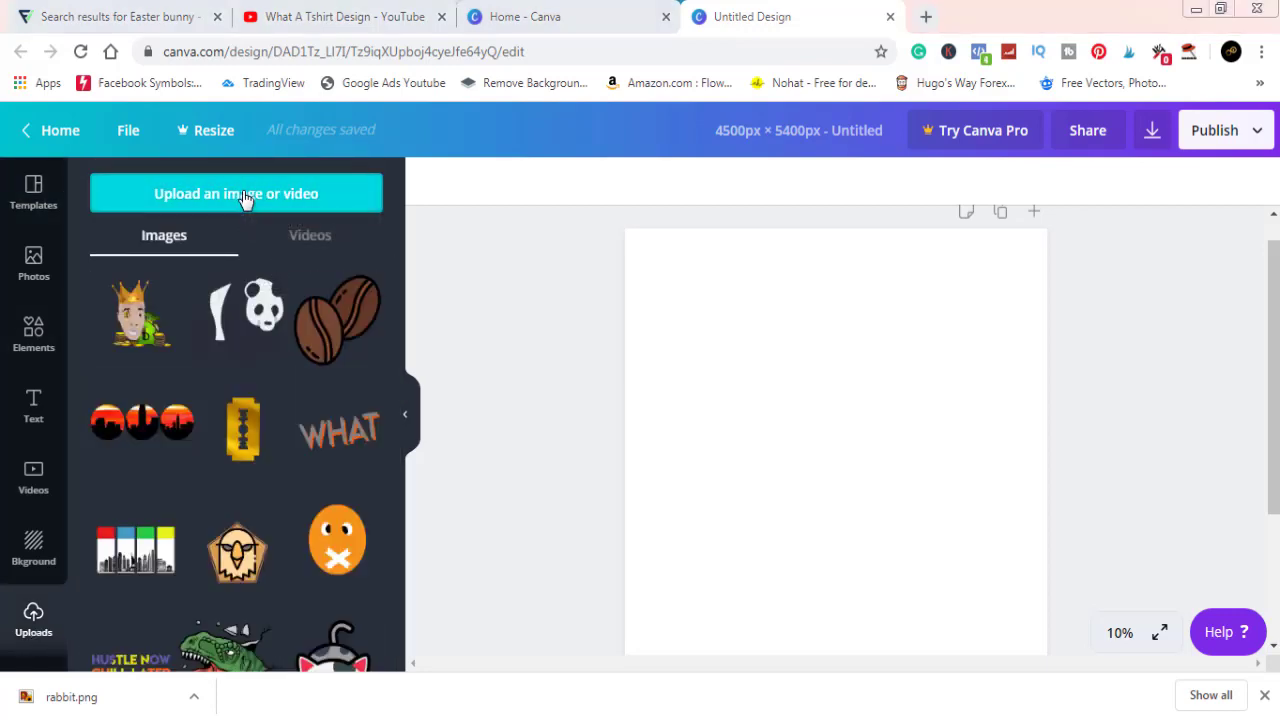
{"action": "left_click", "coordinate": [245, 199]}
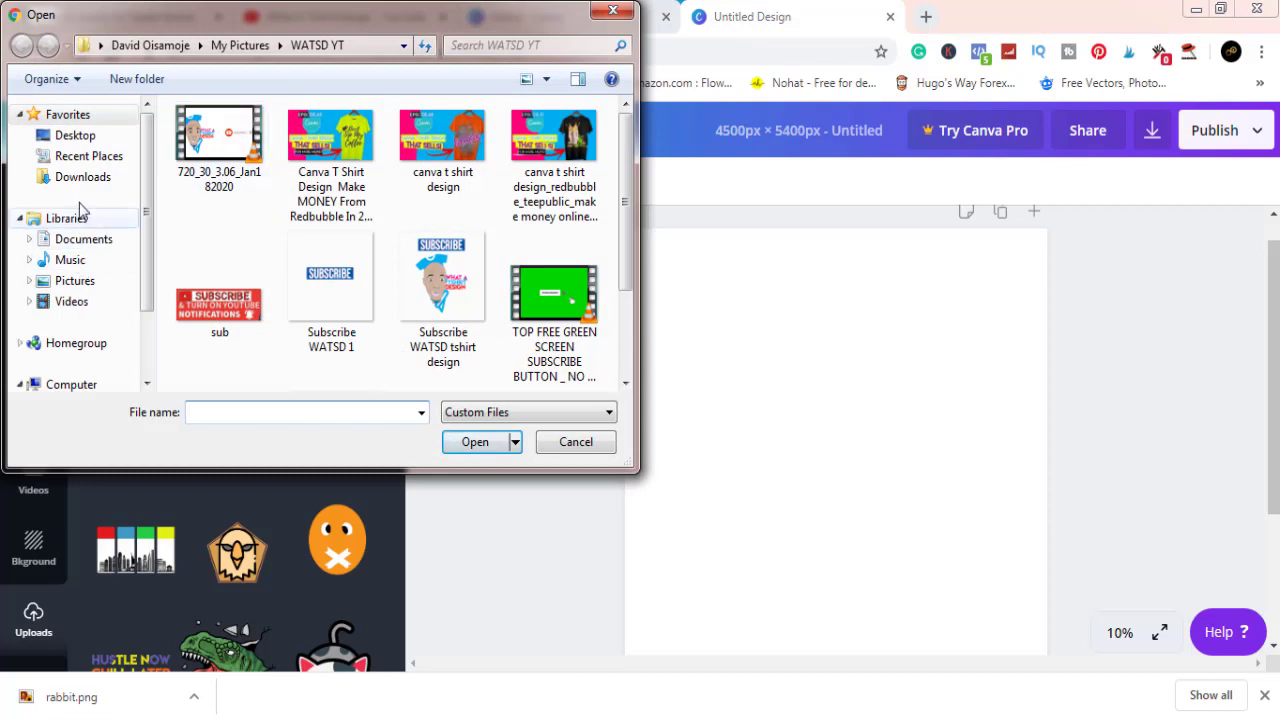
{"action": "left_click", "coordinate": [80, 180]}
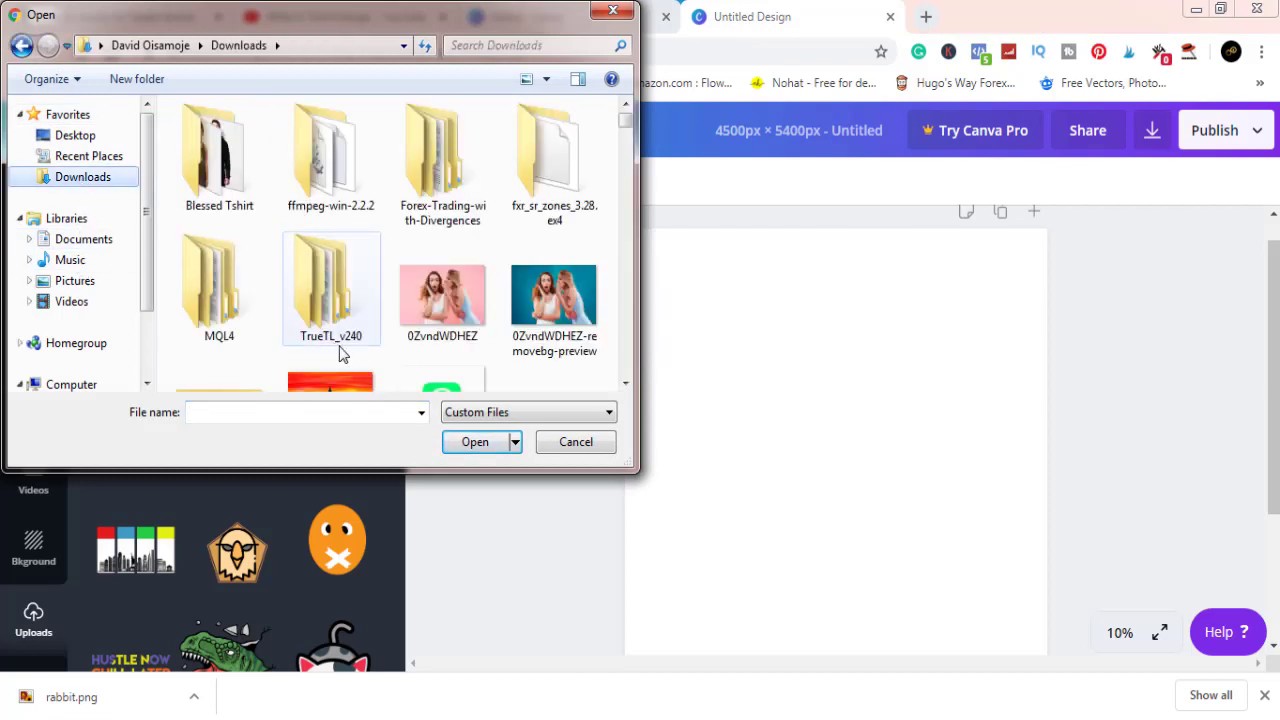
{"action": "left_click", "coordinate": [340, 345]}
{"action": "type", "text": "rabbit"}
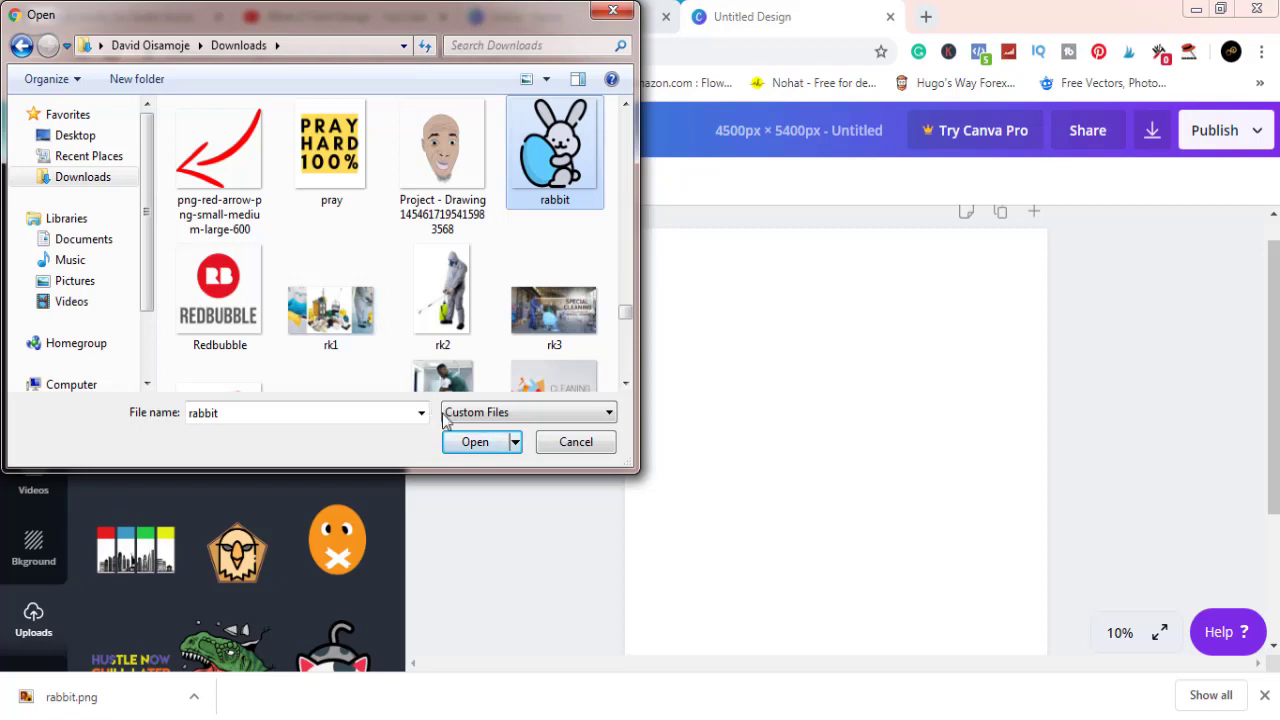
{"action": "left_click", "coordinate": [470, 441]}
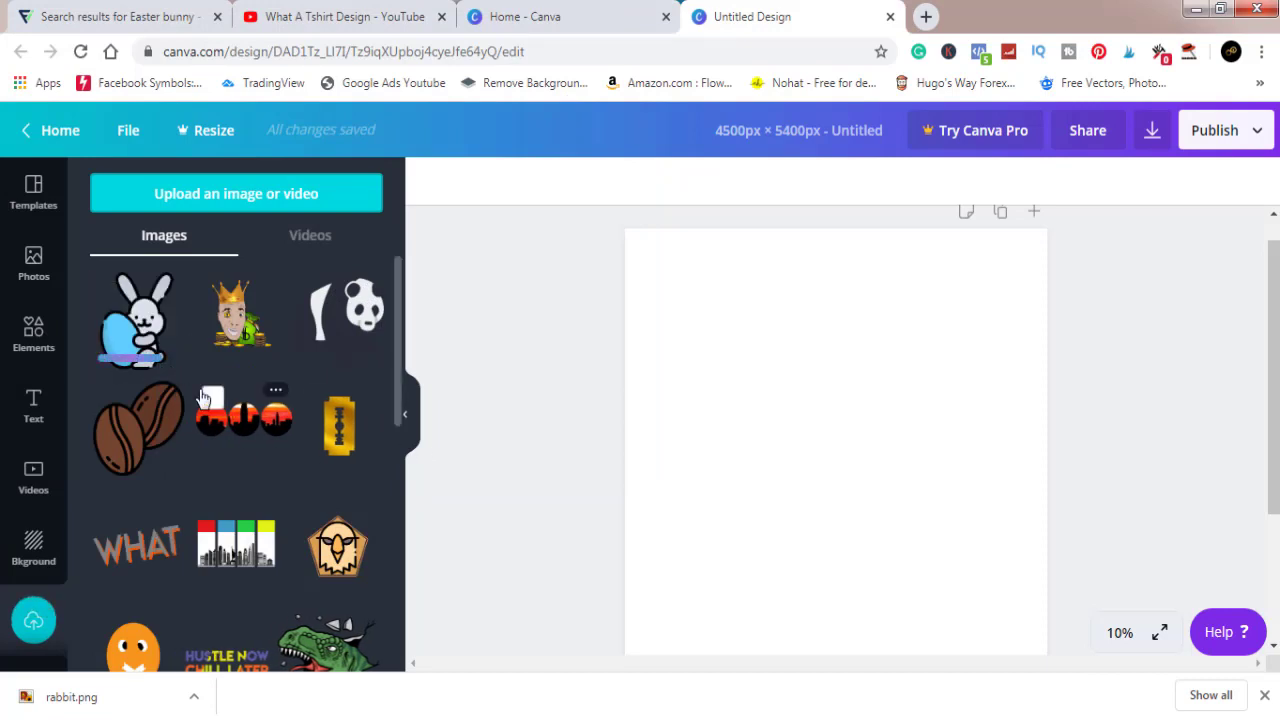
- Add the rabbit image to the page and nudge it to the left
{"action": "left_click", "coordinate": [133, 338]}
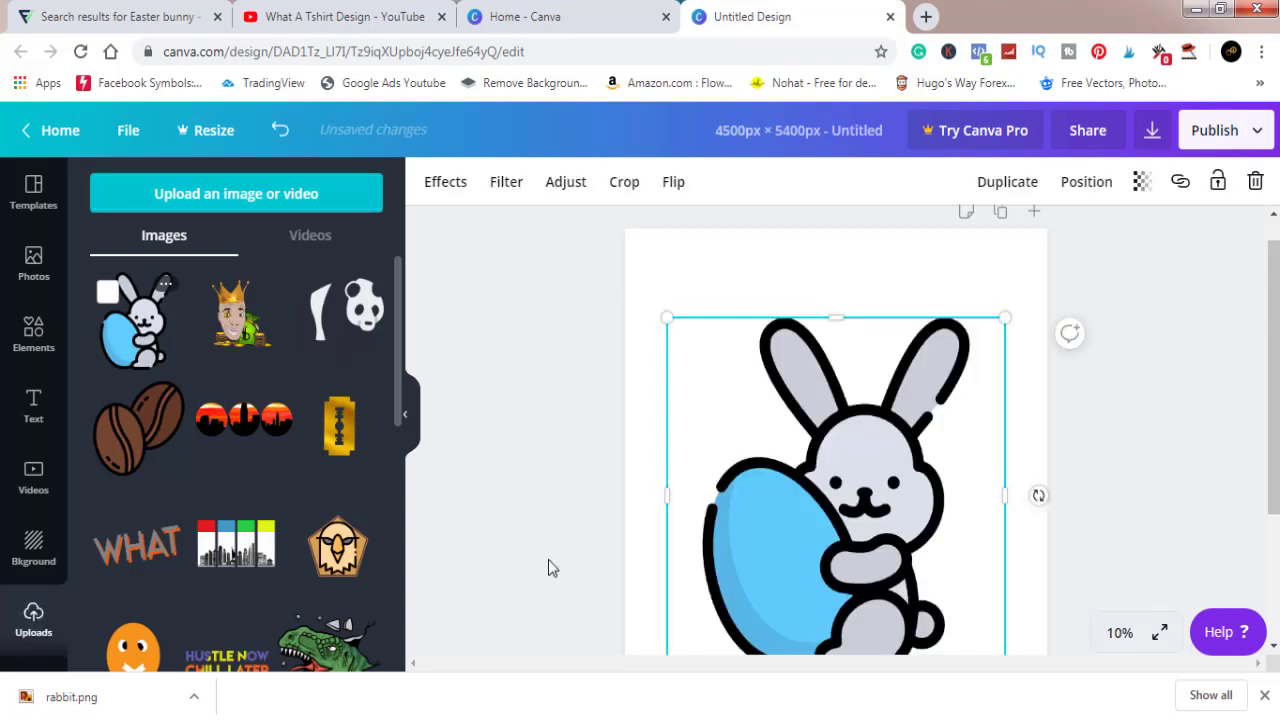
{"action": "scroll", "coordinate": [1275, 373], "scroll_direction": "down", "scroll_amount": 2}
{"action": "scroll", "coordinate": [1037, 437], "scroll_direction": "up", "scroll_amount": 2}
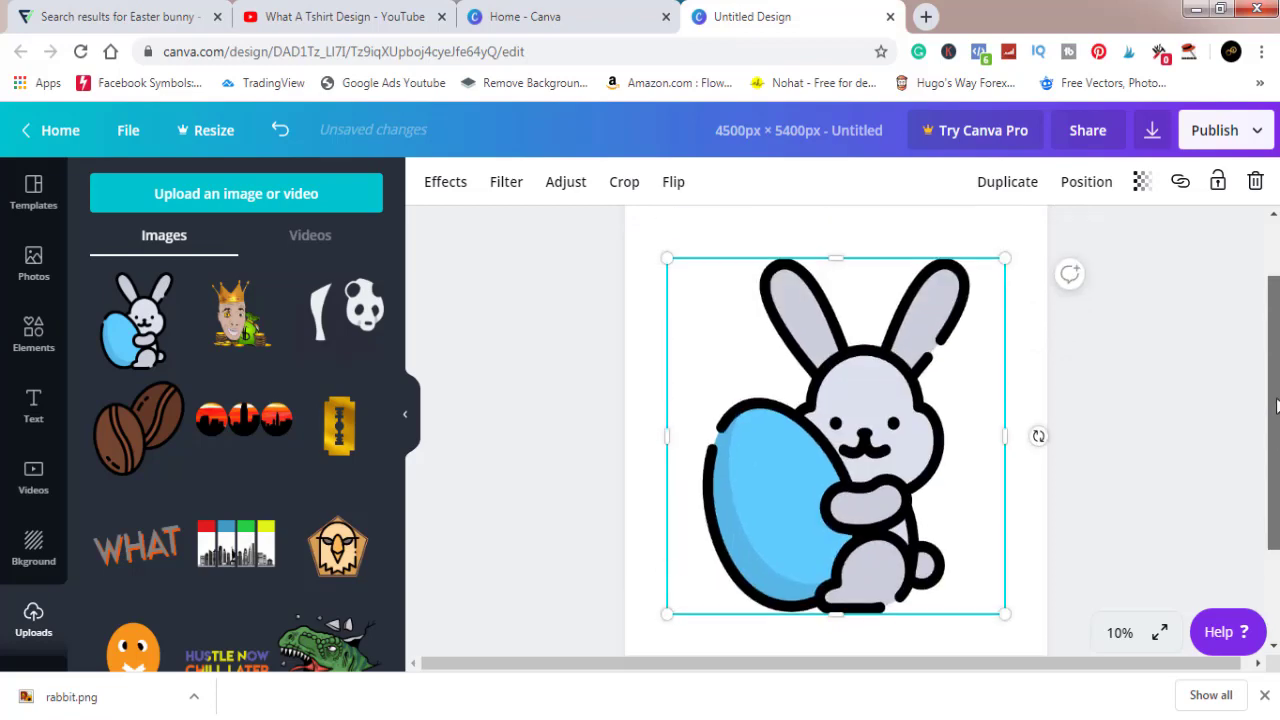
{"action": "left_click", "coordinate": [1036, 437]}
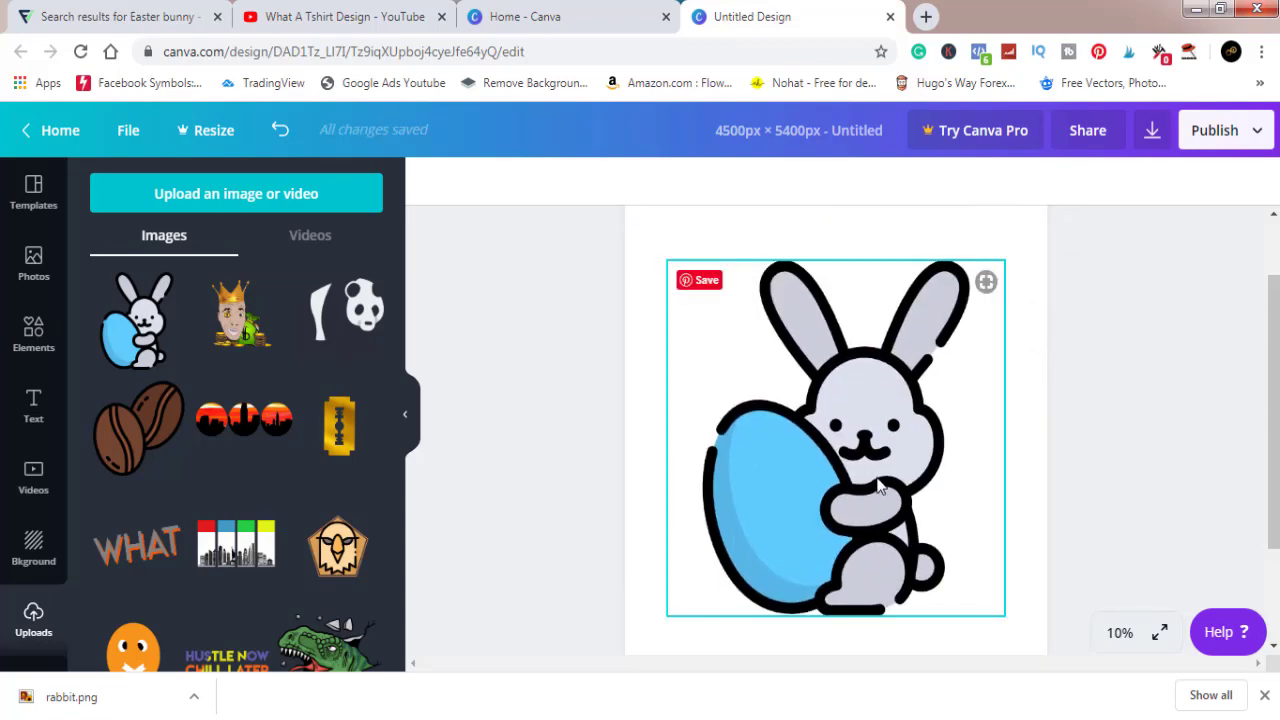
{"action": "left_click_drag", "start_coordinate": [878, 485], "coordinate": [834, 478]}
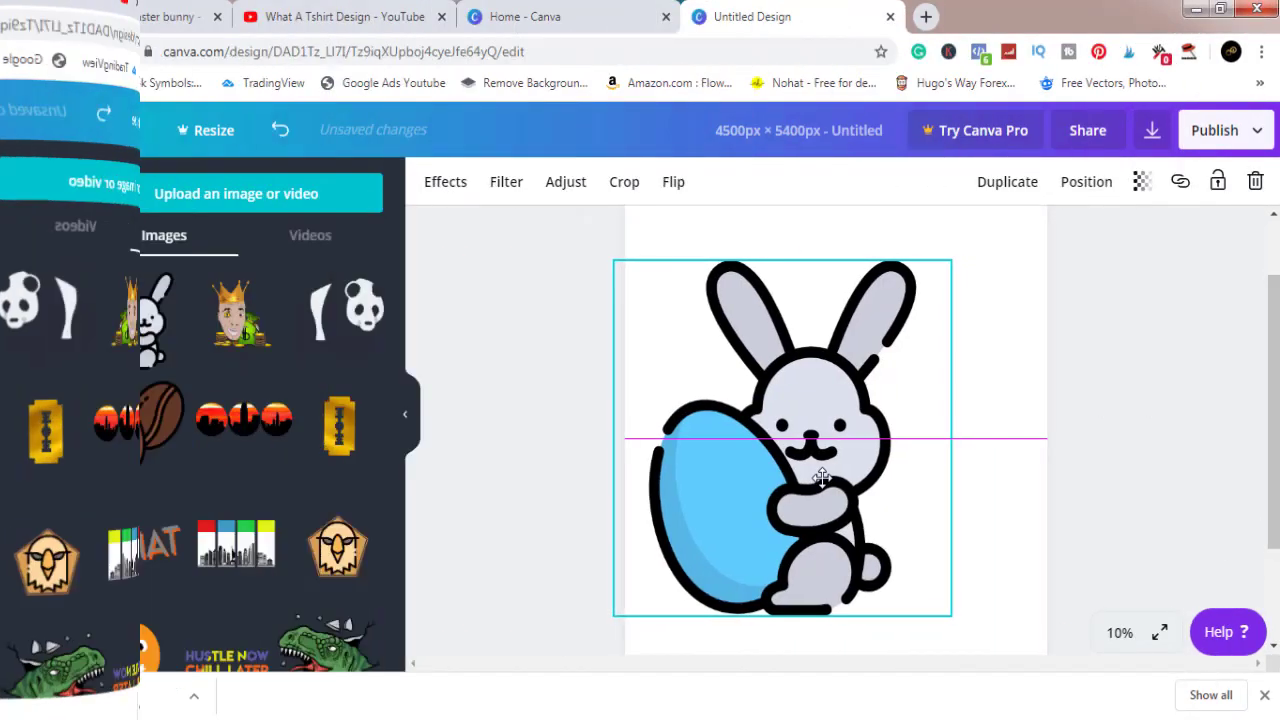
{"action": "left_click_drag", "start_coordinate": [823, 478], "coordinate": [810, 478]}
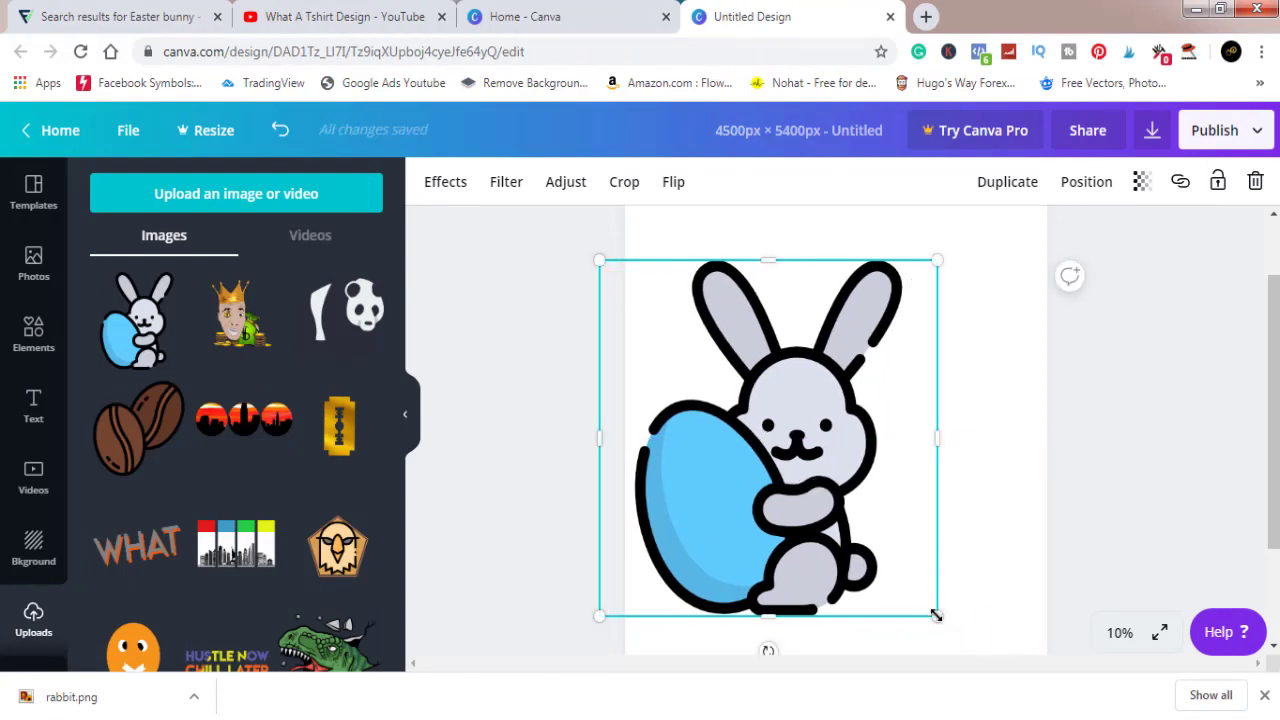
- Shrink the rabbit to about 3,025 px square and centre it near the top
{"action": "left_click_drag", "start_coordinate": [936, 614], "coordinate": [893, 584]}
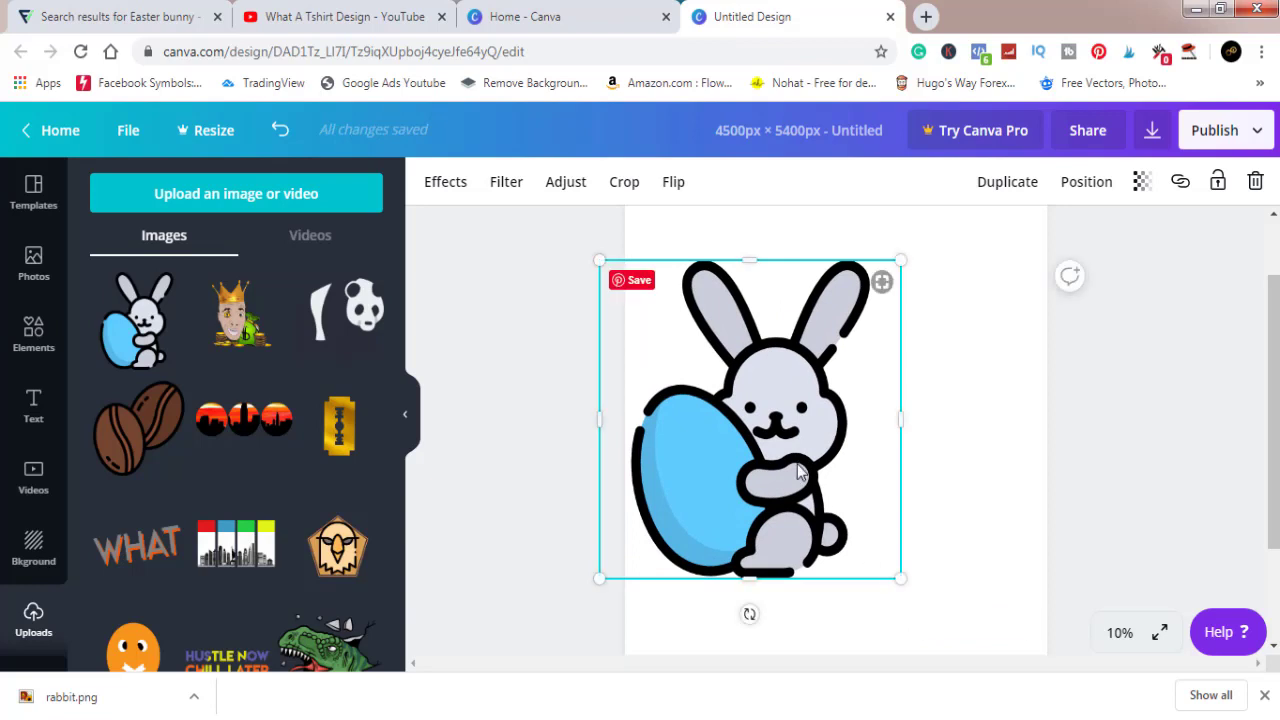
{"action": "left_click_drag", "start_coordinate": [800, 472], "coordinate": [882, 422]}
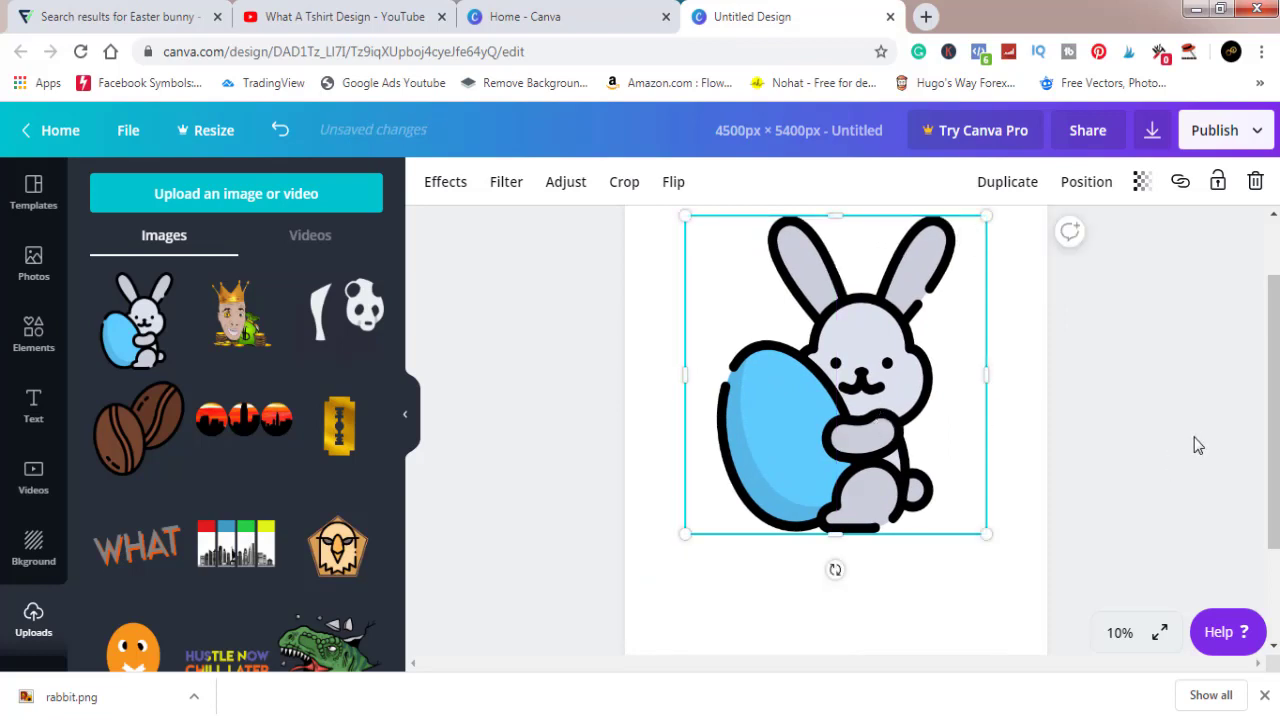
{"action": "left_click_drag", "start_coordinate": [1276, 415], "coordinate": [1276, 490]}
{"action": "left_click", "coordinate": [1100, 430]}
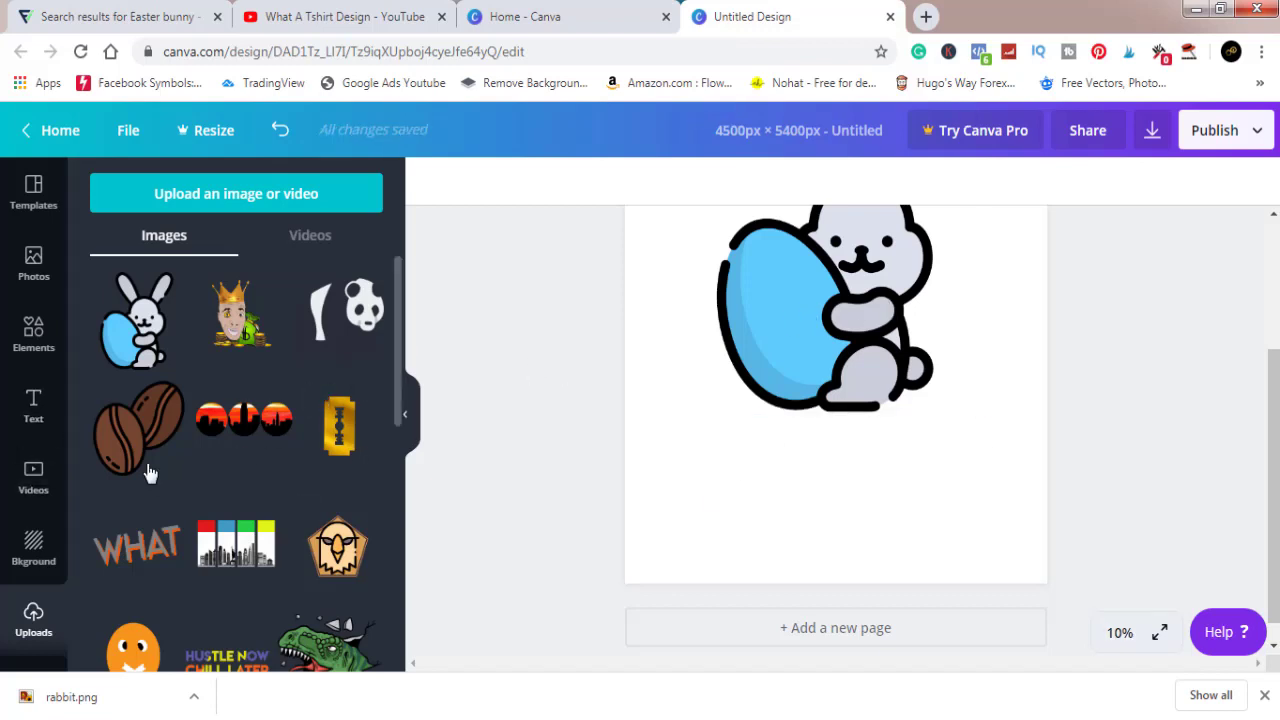
- Add the 'White Christmas' font combination, enlarge it and place it below the bunny
{"action": "left_click", "coordinate": [30, 412]}
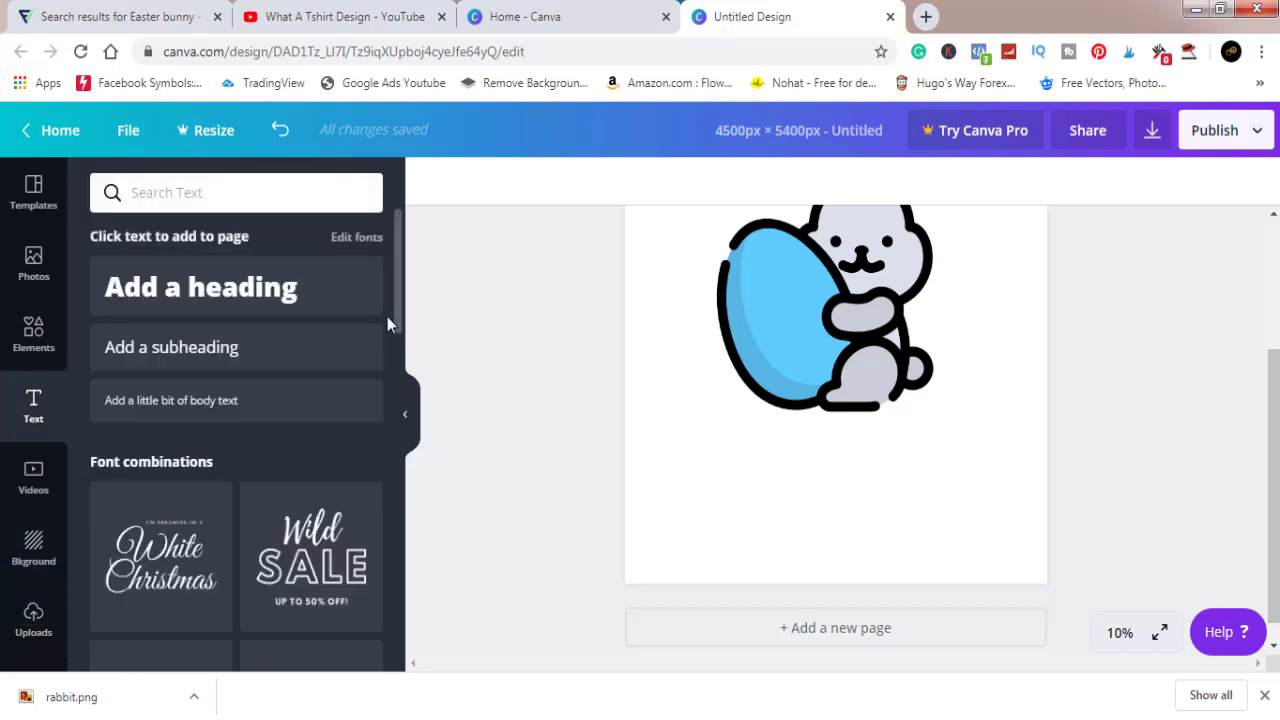
{"action": "left_click_drag", "start_coordinate": [396, 292], "coordinate": [396, 361]}
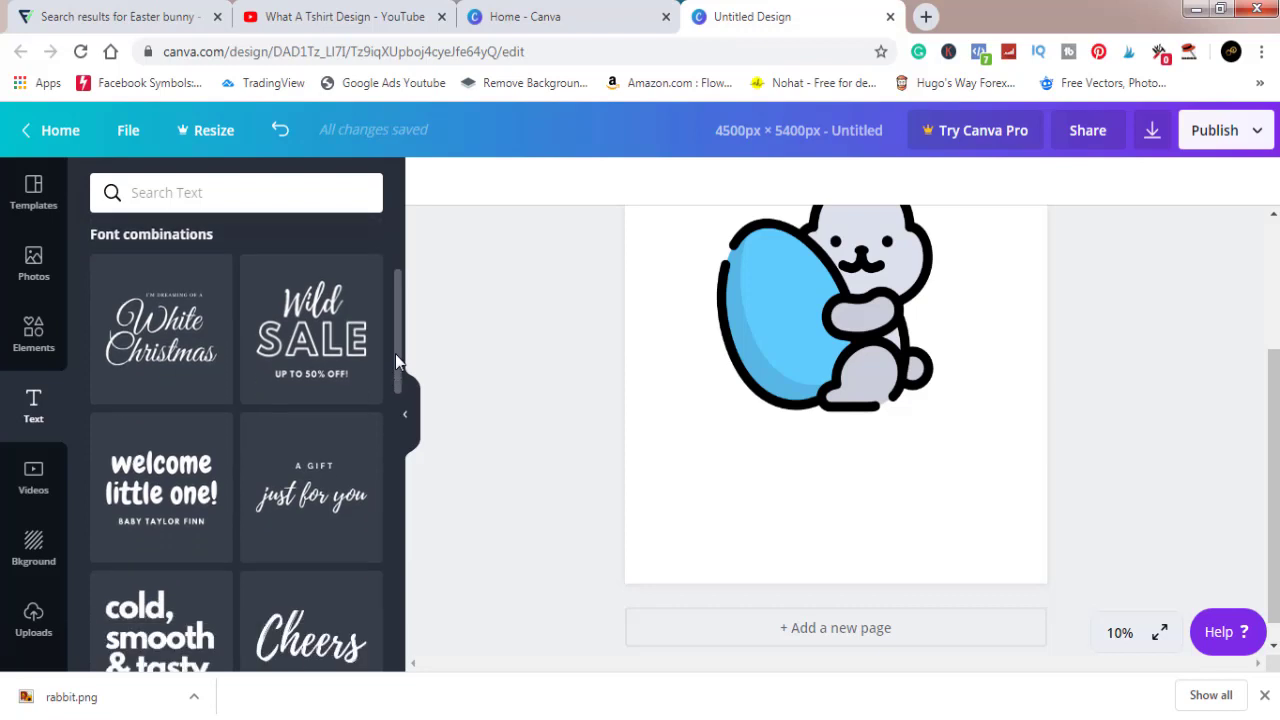
{"action": "left_click", "coordinate": [160, 335]}
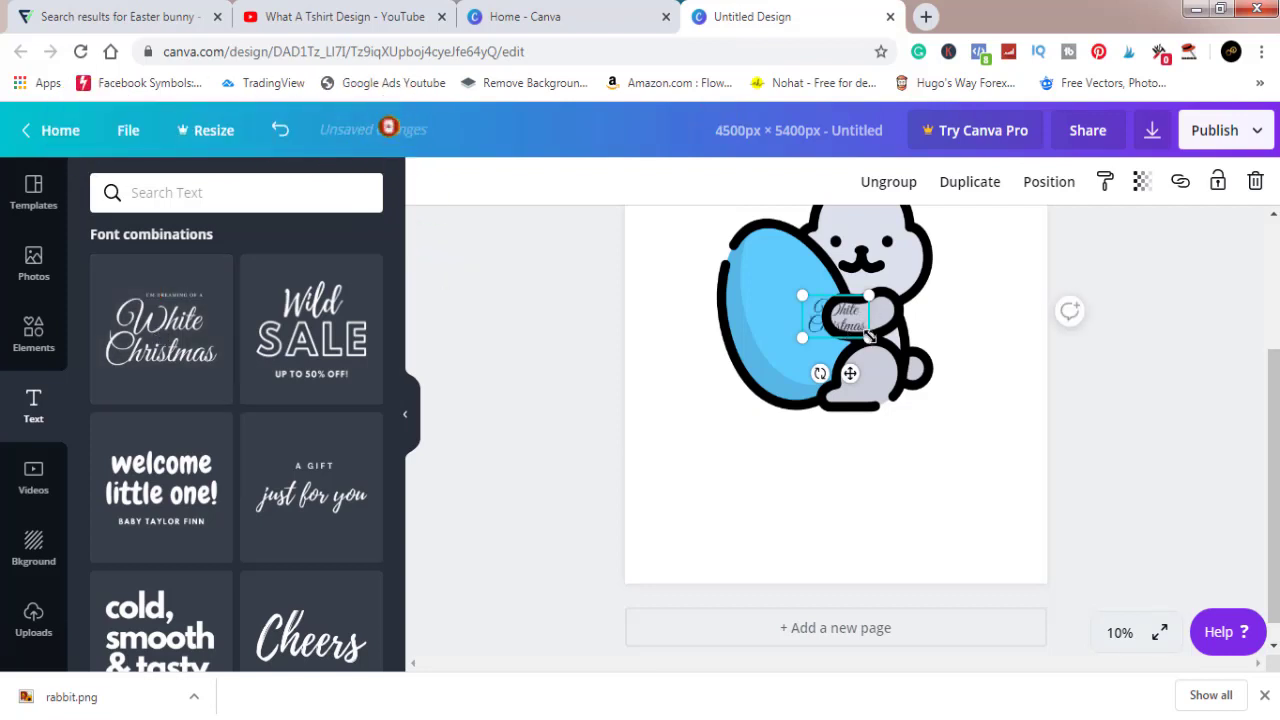
{"action": "left_click_drag", "start_coordinate": [869, 336], "coordinate": [1000, 467]}
{"action": "left_click_drag", "start_coordinate": [874, 506], "coordinate": [884, 517]}
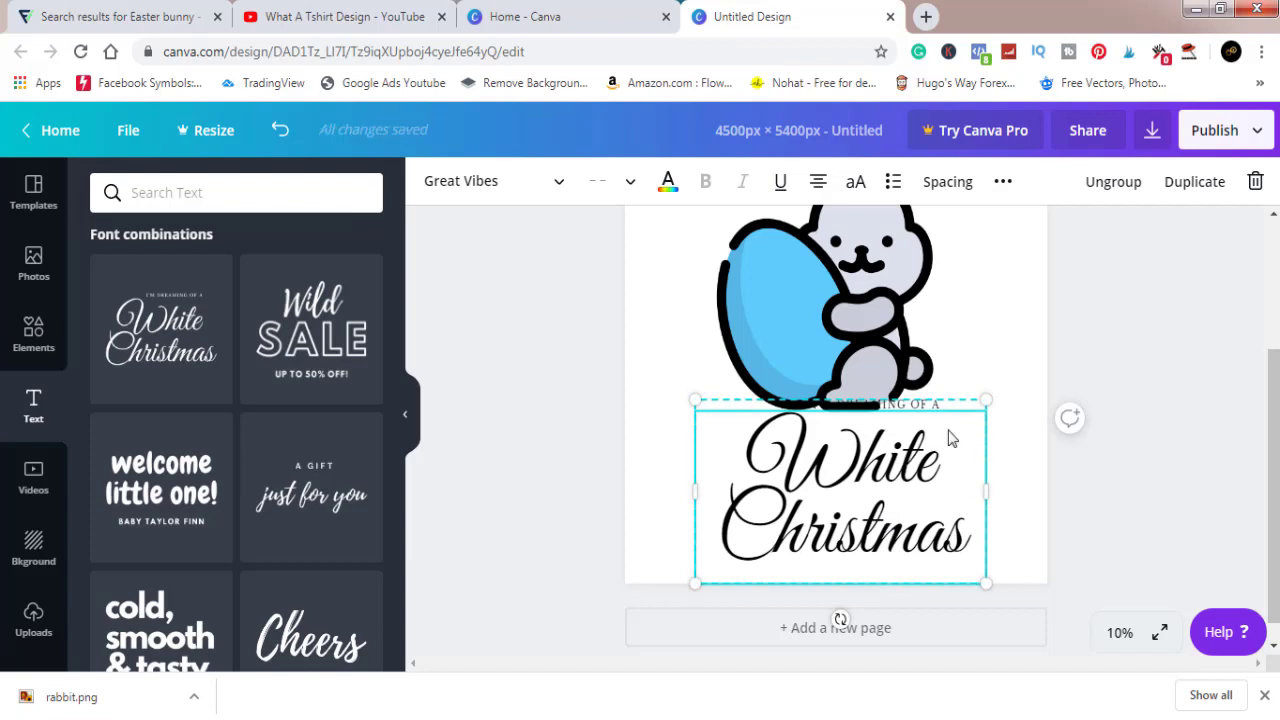
- Ungroup the text and delete the small 'DREAMING OF A' line
{"action": "left_click", "coordinate": [1122, 188]}
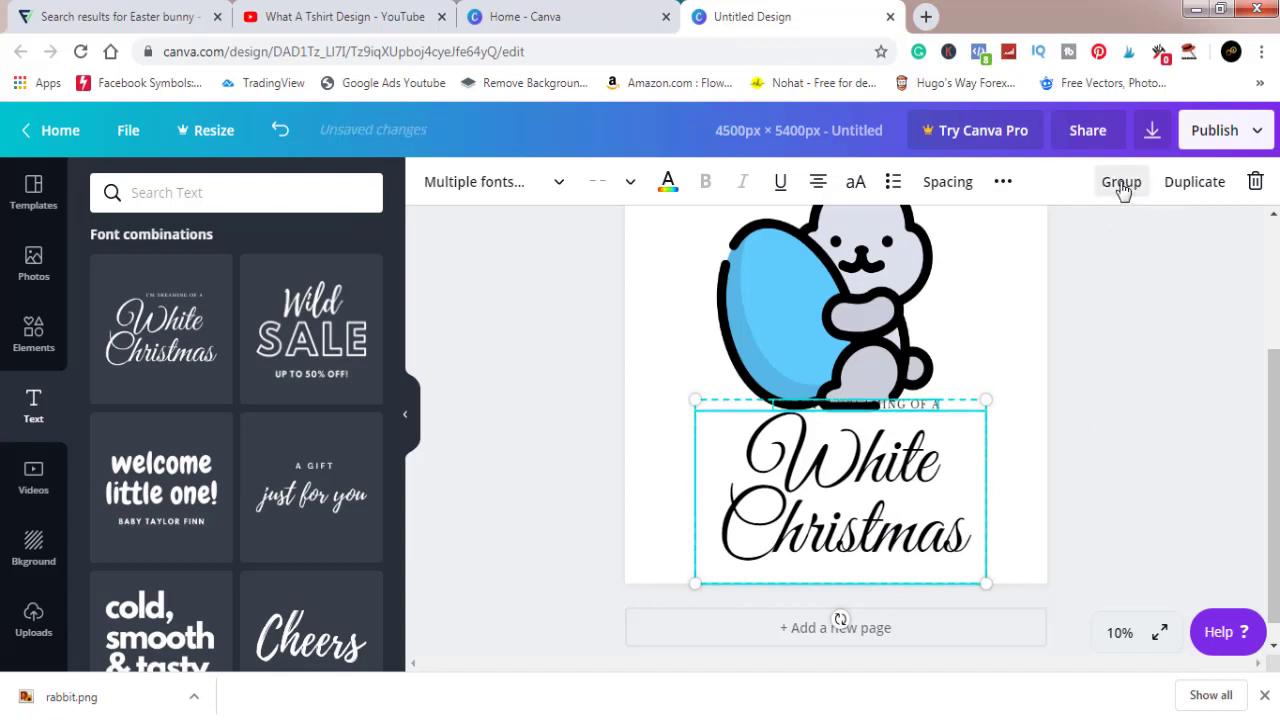
{"action": "left_click", "coordinate": [1160, 421]}
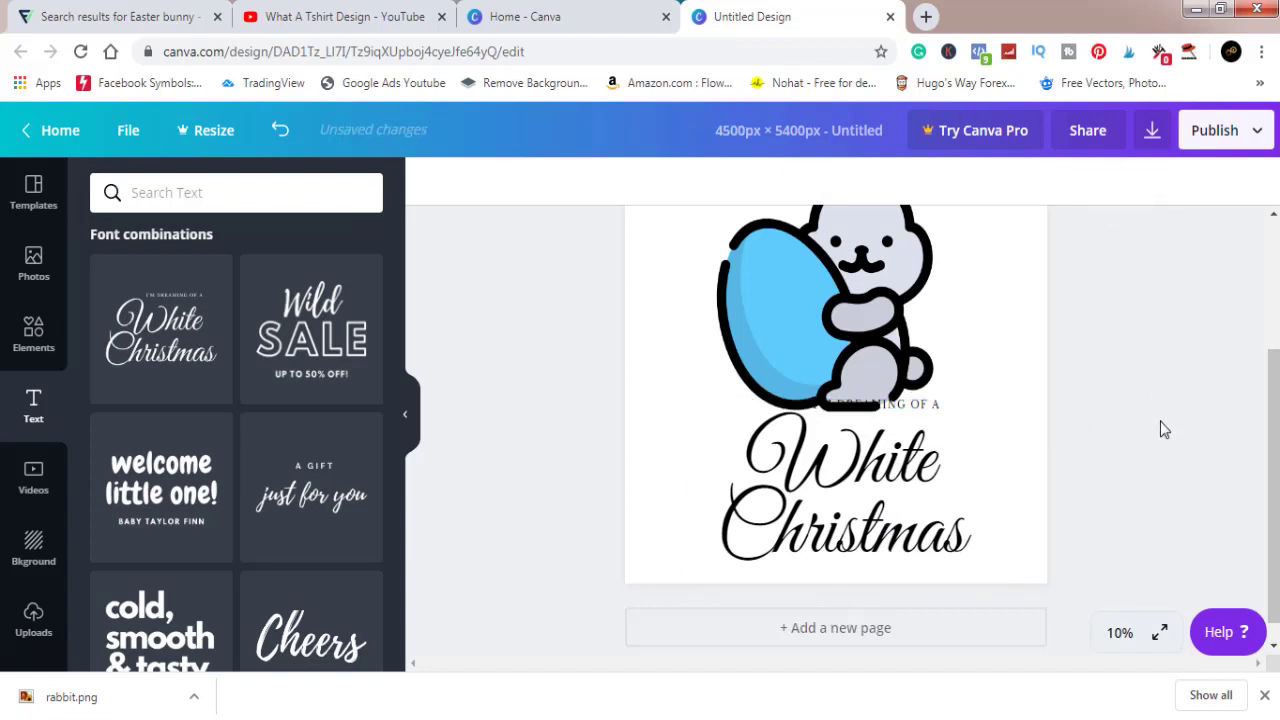
{"action": "left_click", "coordinate": [930, 405]}
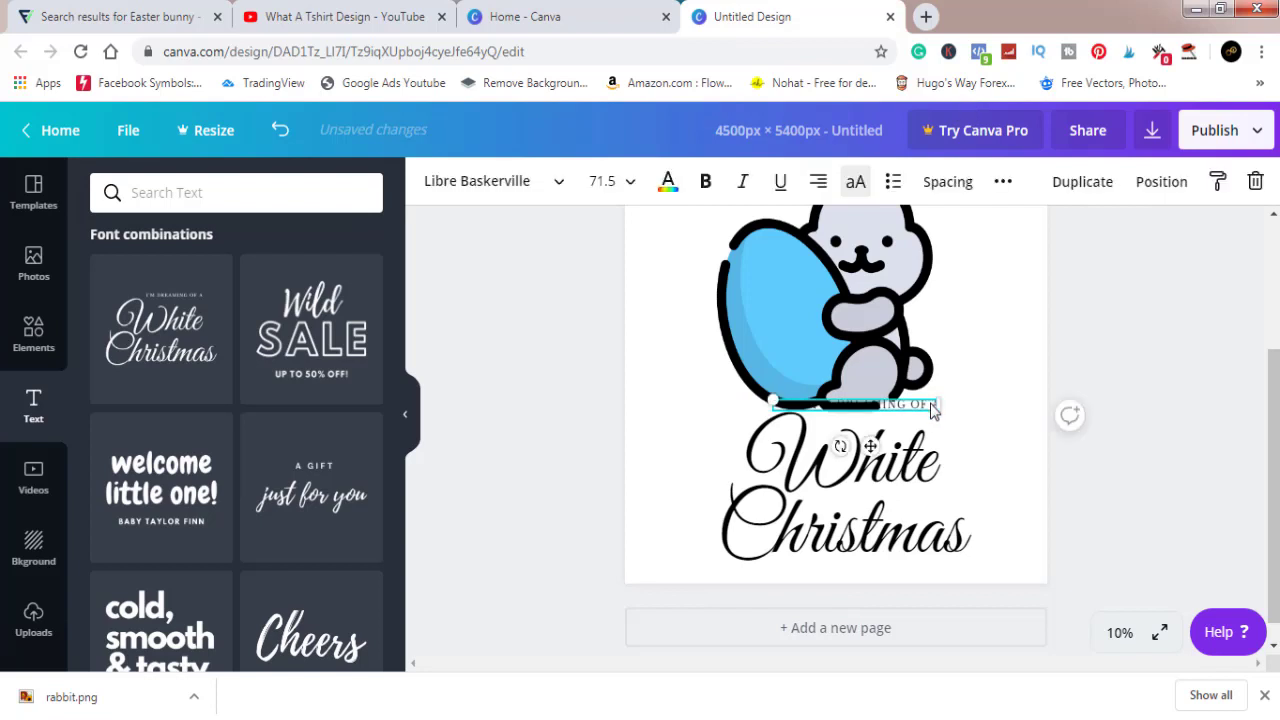
{"action": "key", "text": "Delete"}
- Replace 'White Christmas' with 'Happy Easter' in the script caption
{"action": "left_click", "coordinate": [931, 468]}
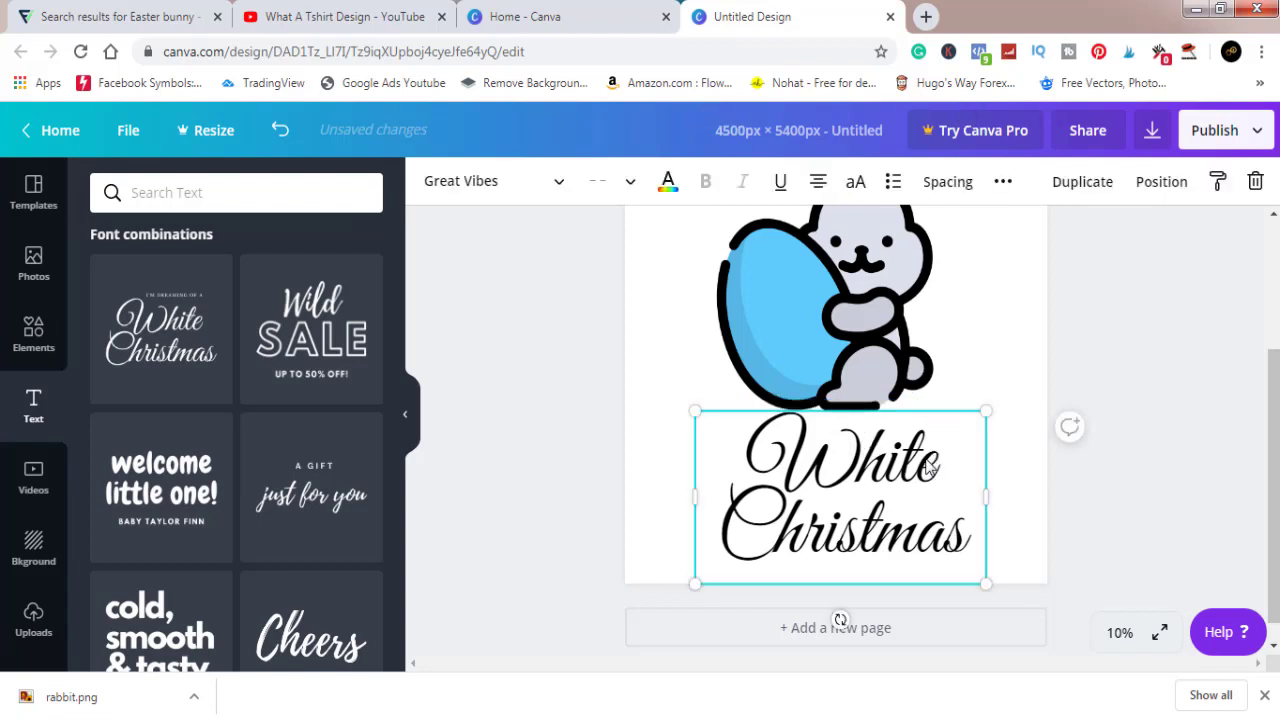
{"action": "left_click_drag", "start_coordinate": [938, 460], "coordinate": [779, 452]}
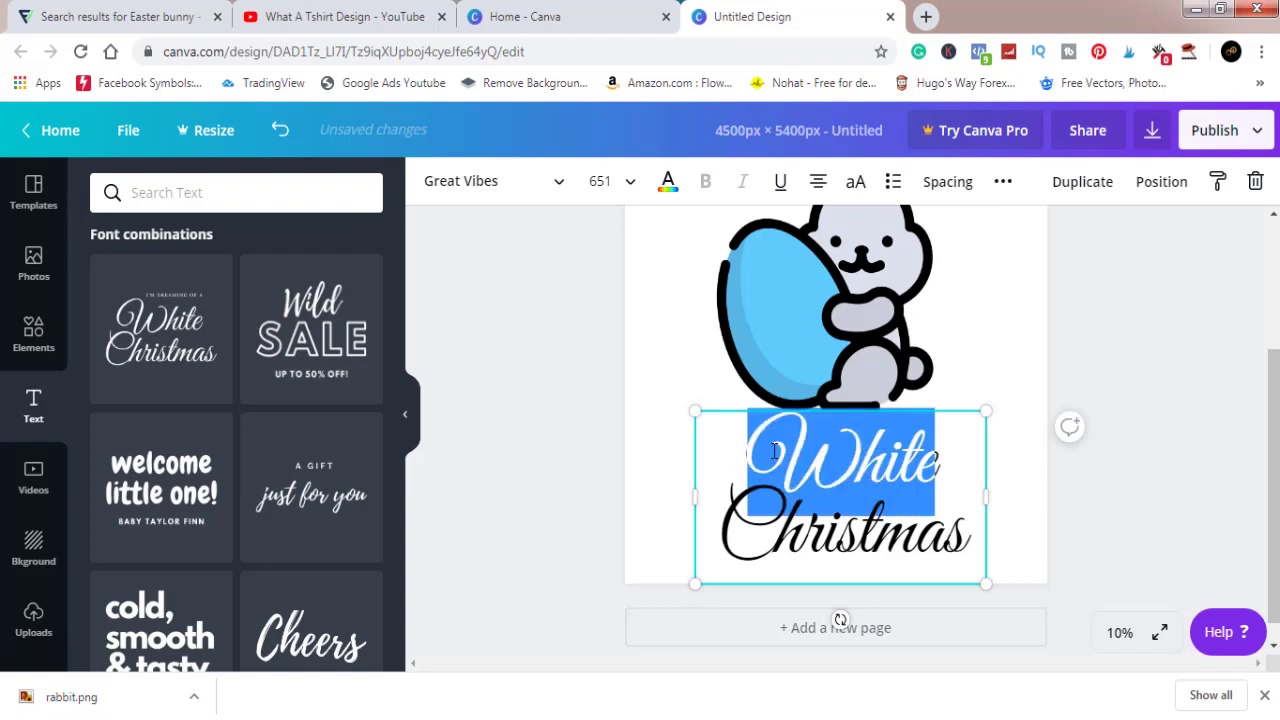
{"action": "type", "text": "Hap"}
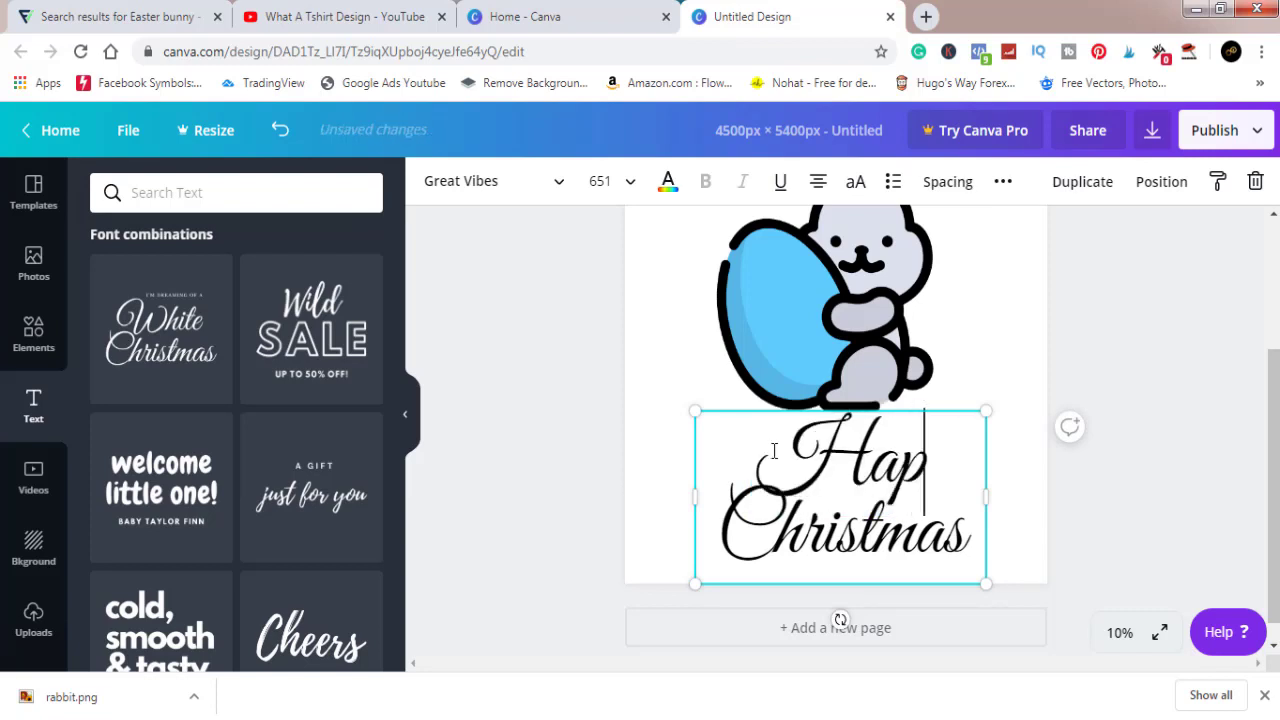
{"action": "type", "text": "py"}
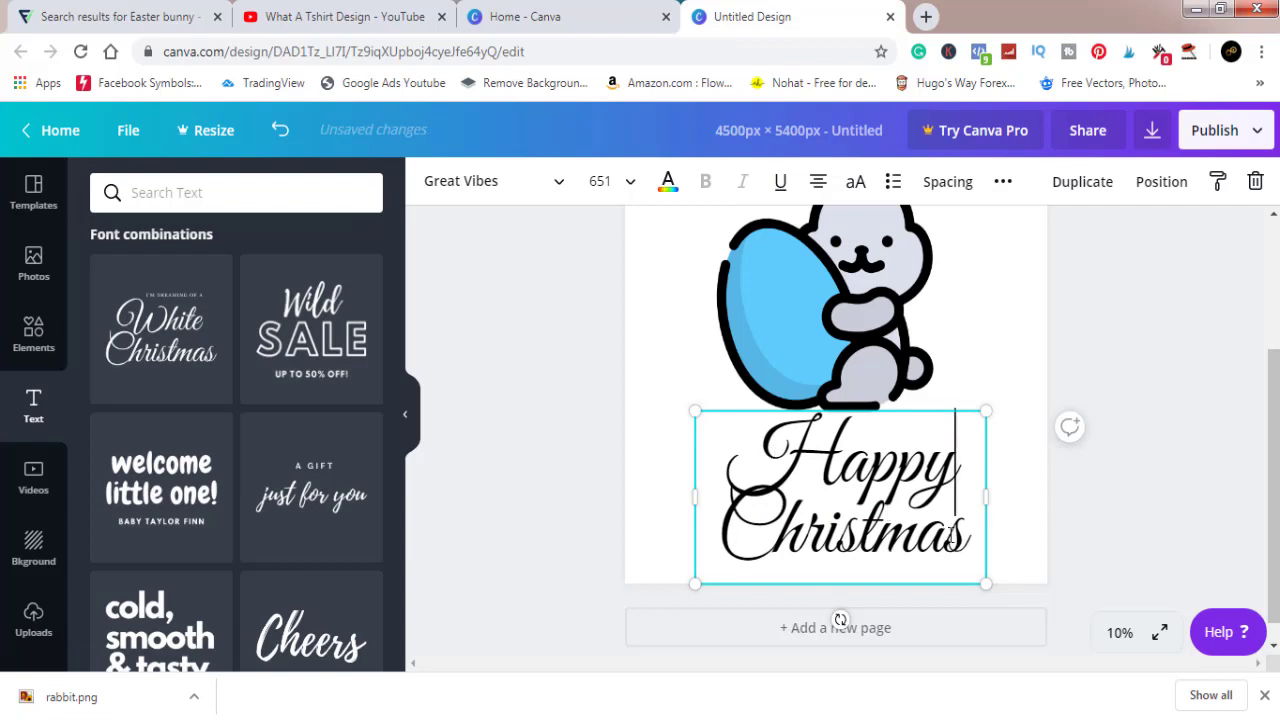
{"action": "left_click_drag", "start_coordinate": [968, 538], "coordinate": [736, 522]}
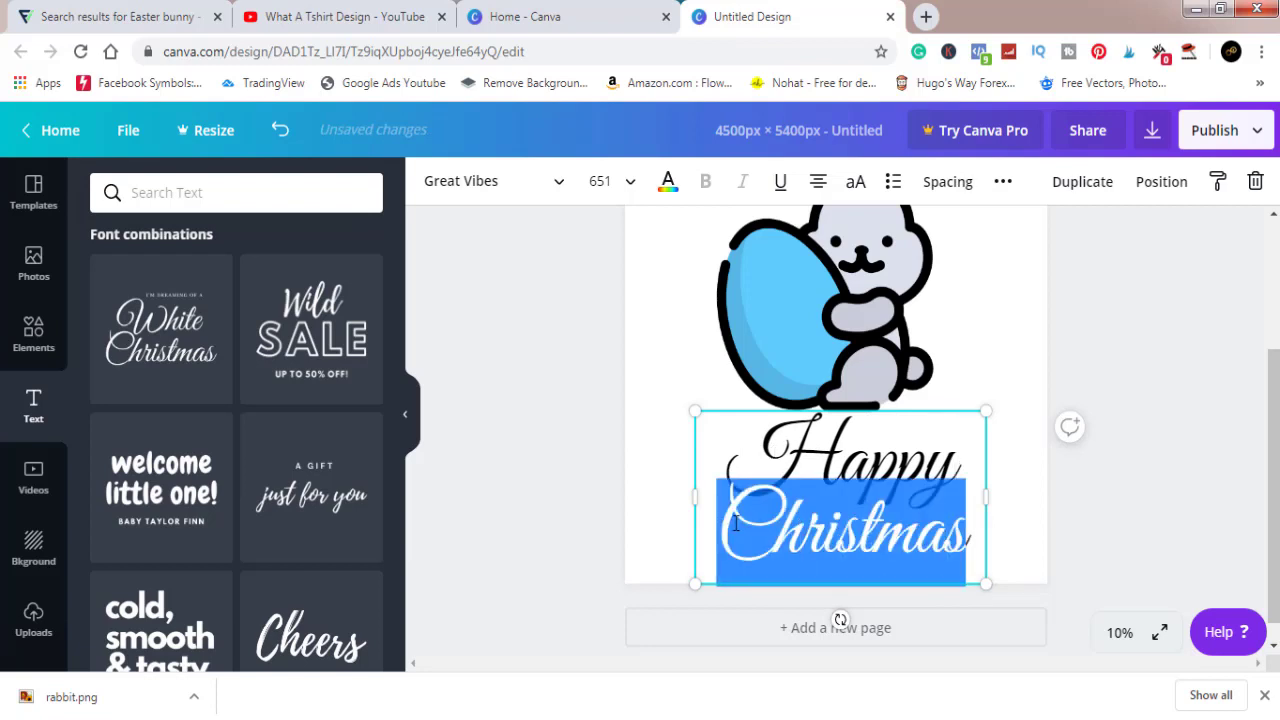
{"action": "type", "text": "E"}
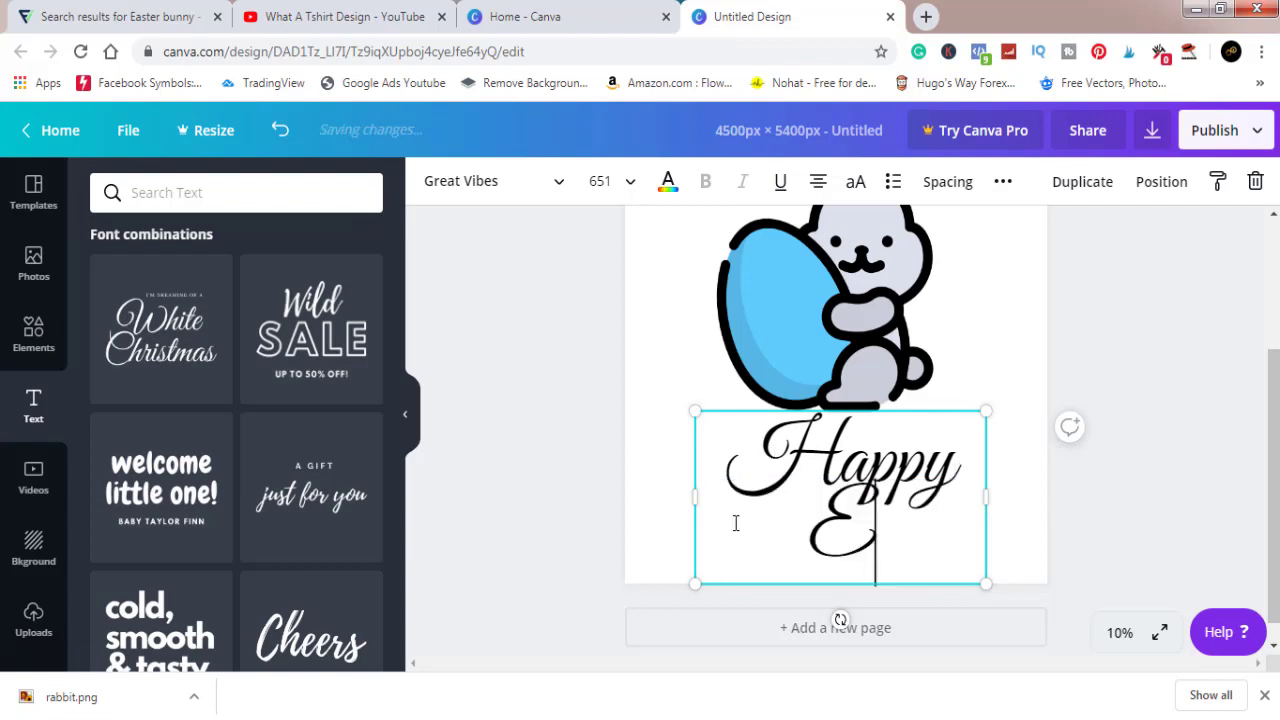
{"action": "type", "text": "aster"}
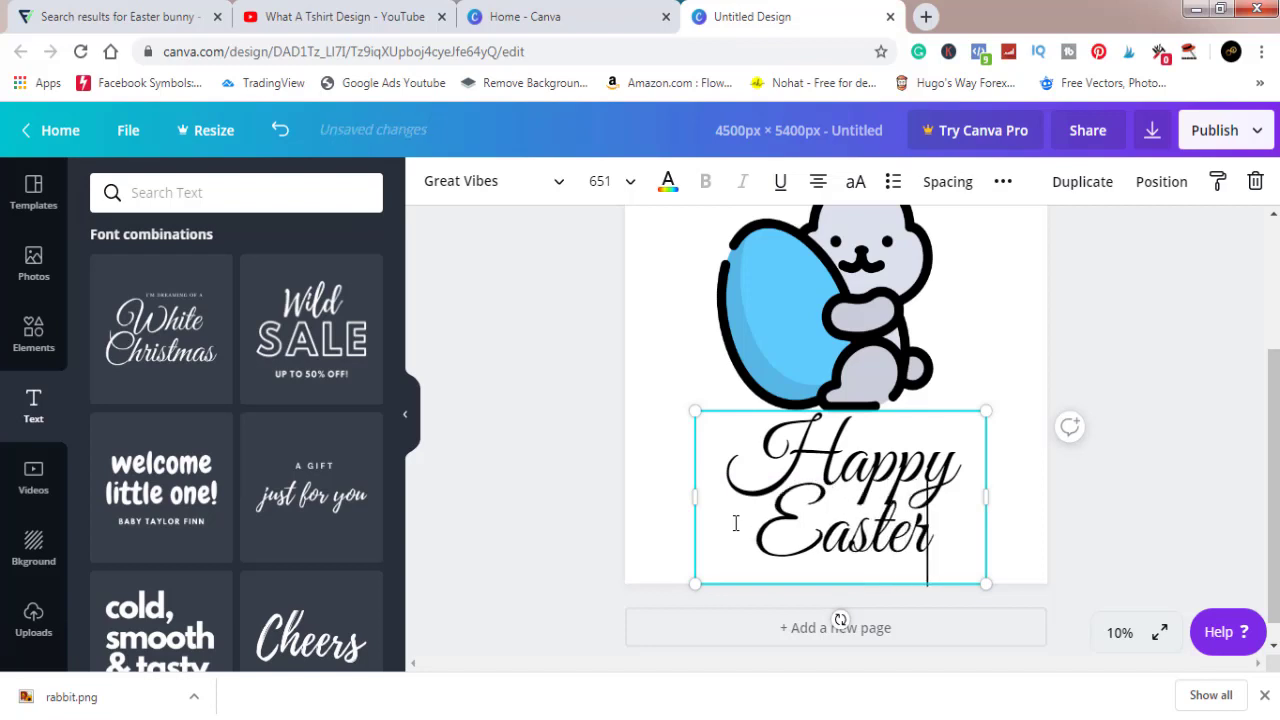
{"action": "left_click", "coordinate": [1178, 501]}
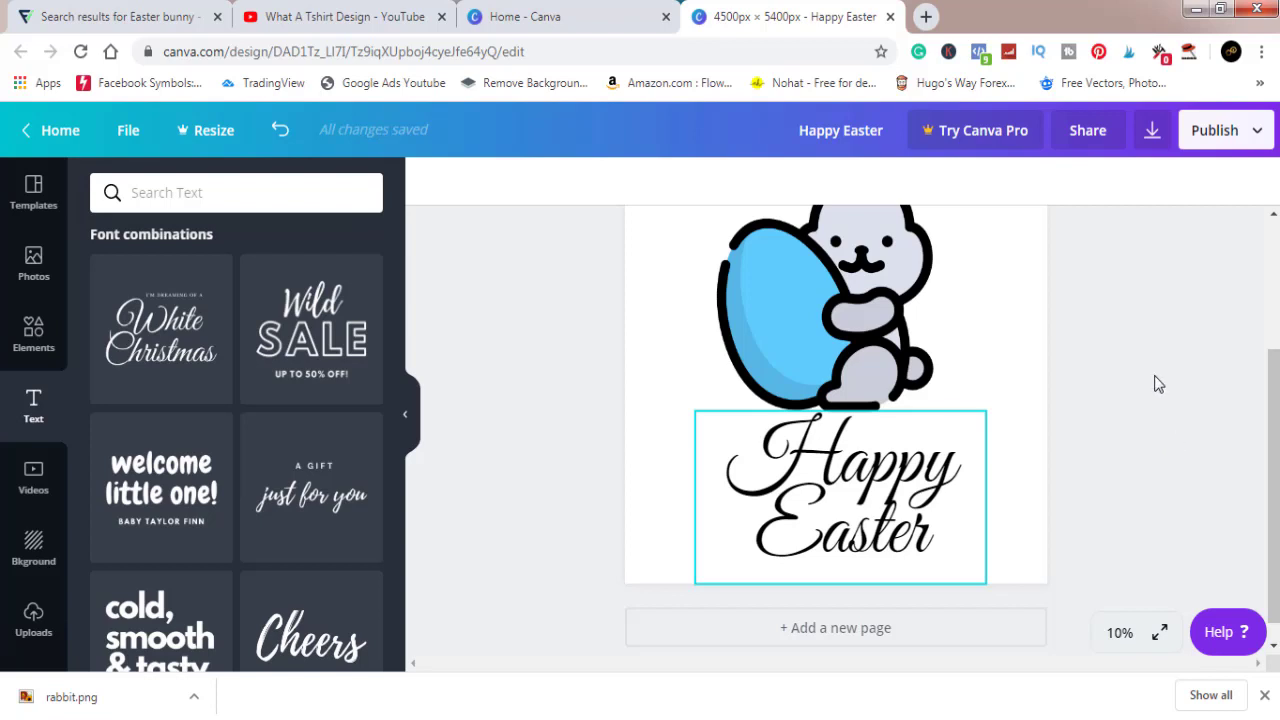
- Download the design as a standard PNG, Happy Easter.png, dismissing the Pro upgrade prompts
{"action": "left_click", "coordinate": [1152, 132]}
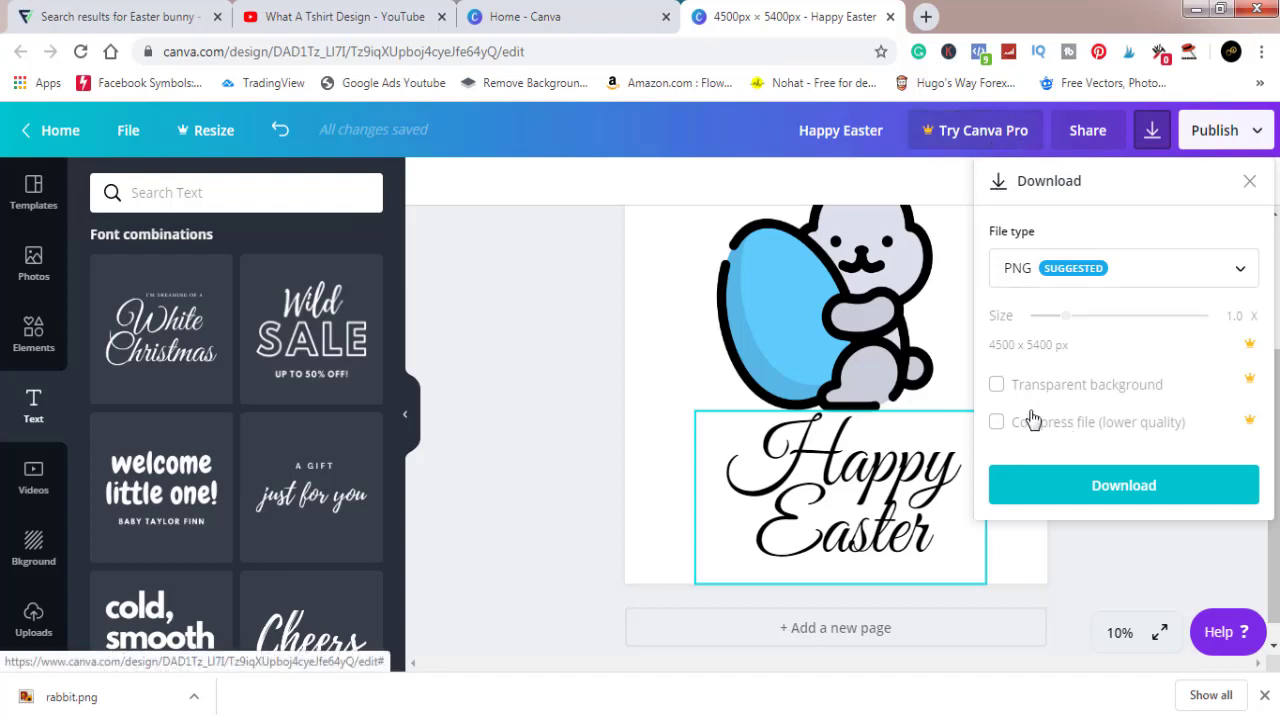
{"action": "left_click", "coordinate": [997, 388]}
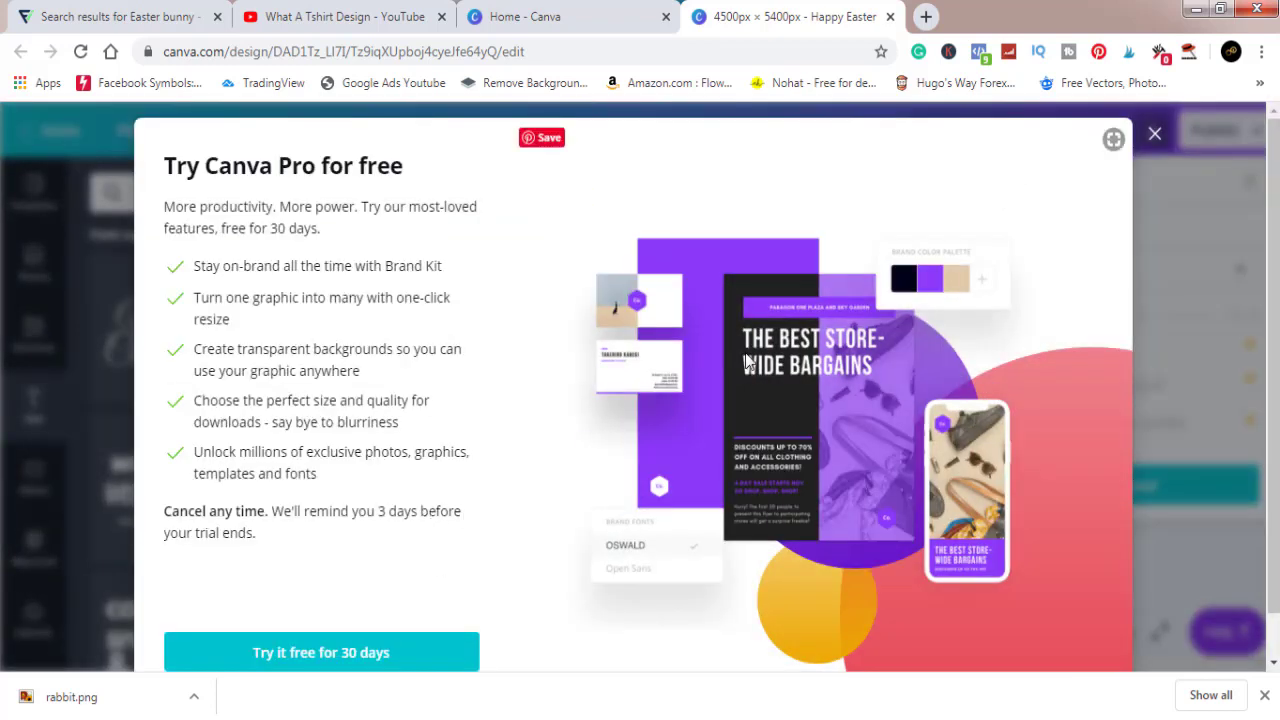
{"action": "left_click", "coordinate": [1154, 134]}
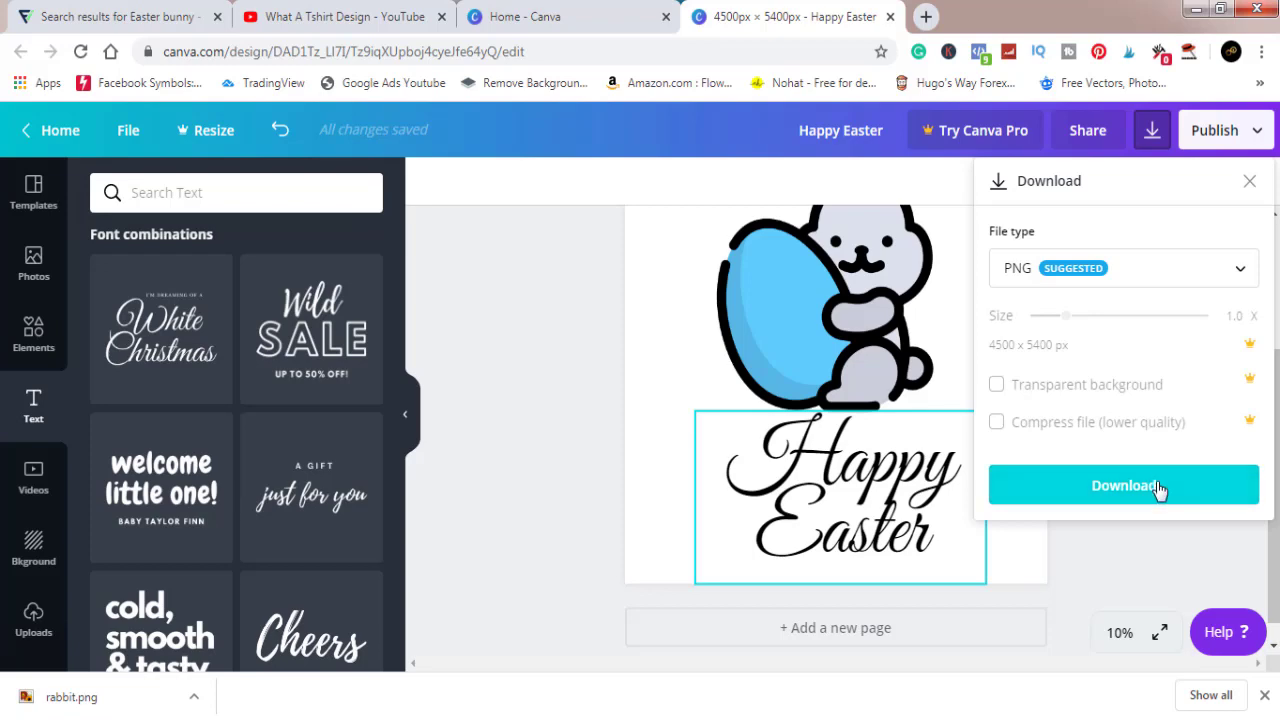
{"action": "left_click", "coordinate": [1158, 488]}
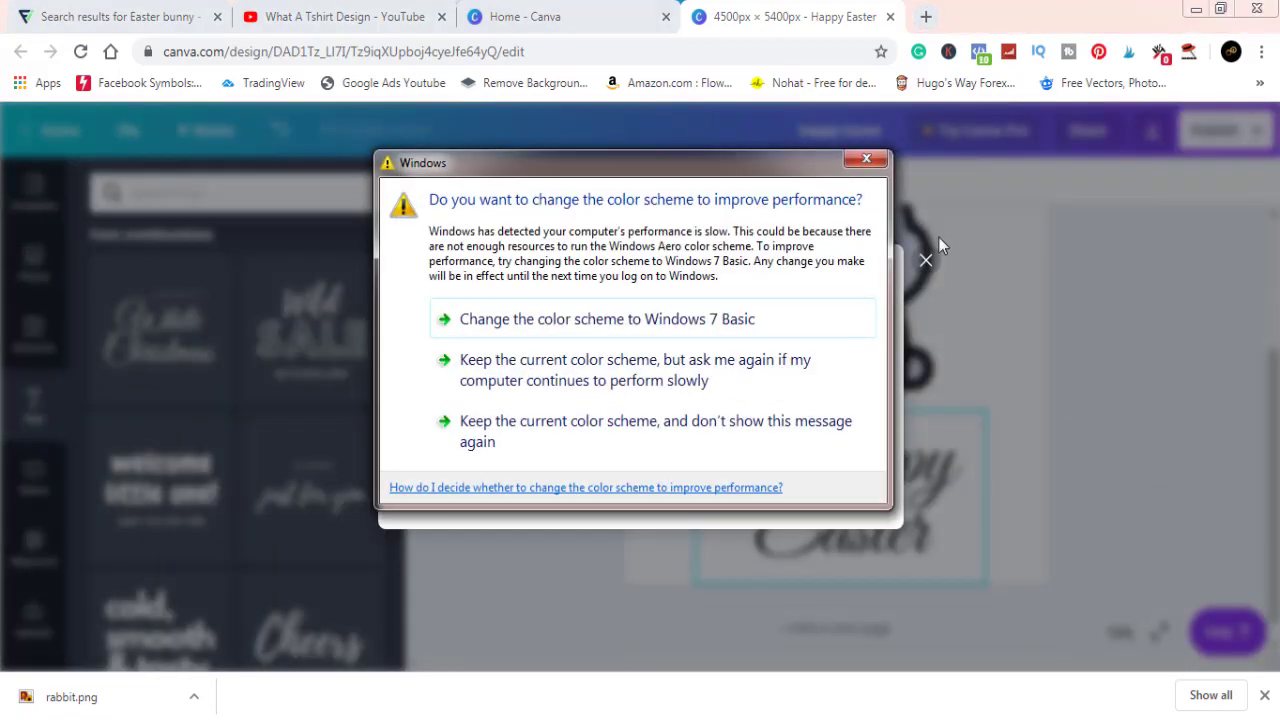
{"action": "left_click", "coordinate": [868, 158]}
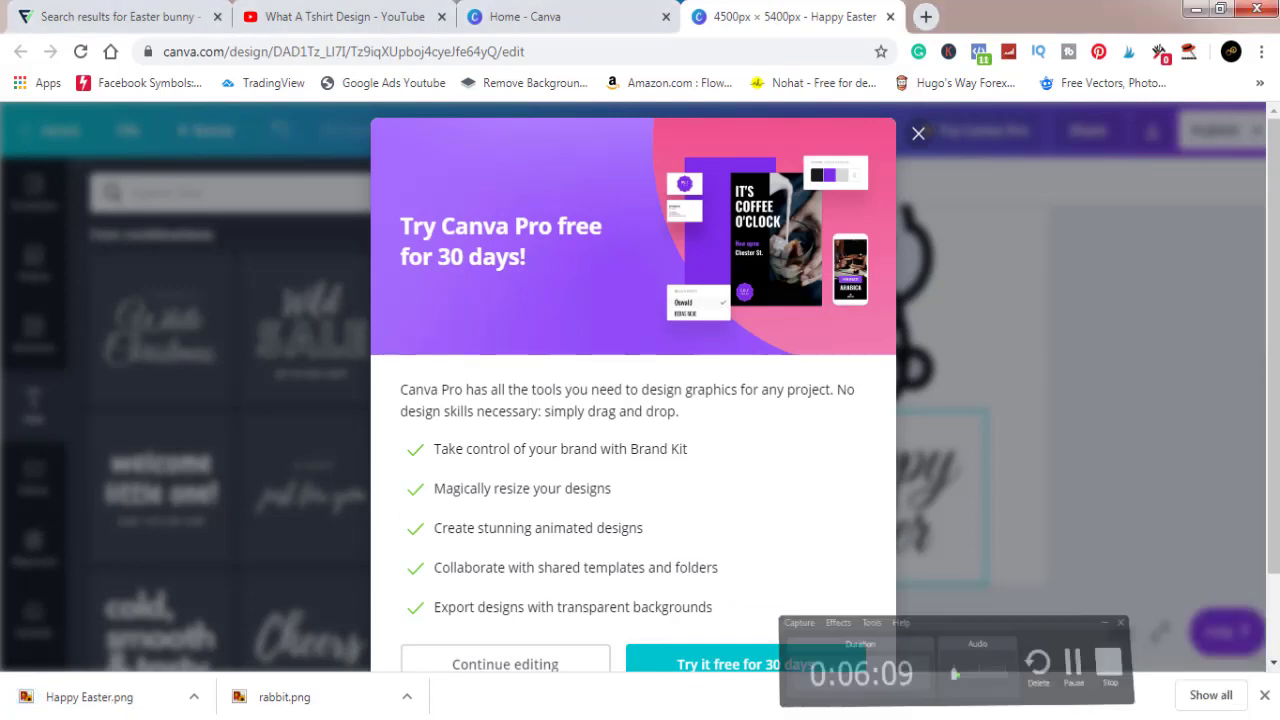
{"action": "left_click", "coordinate": [920, 135]}
{"action": "left_click", "coordinate": [861, 360]}
{"action": "left_click", "coordinate": [617, 465]}
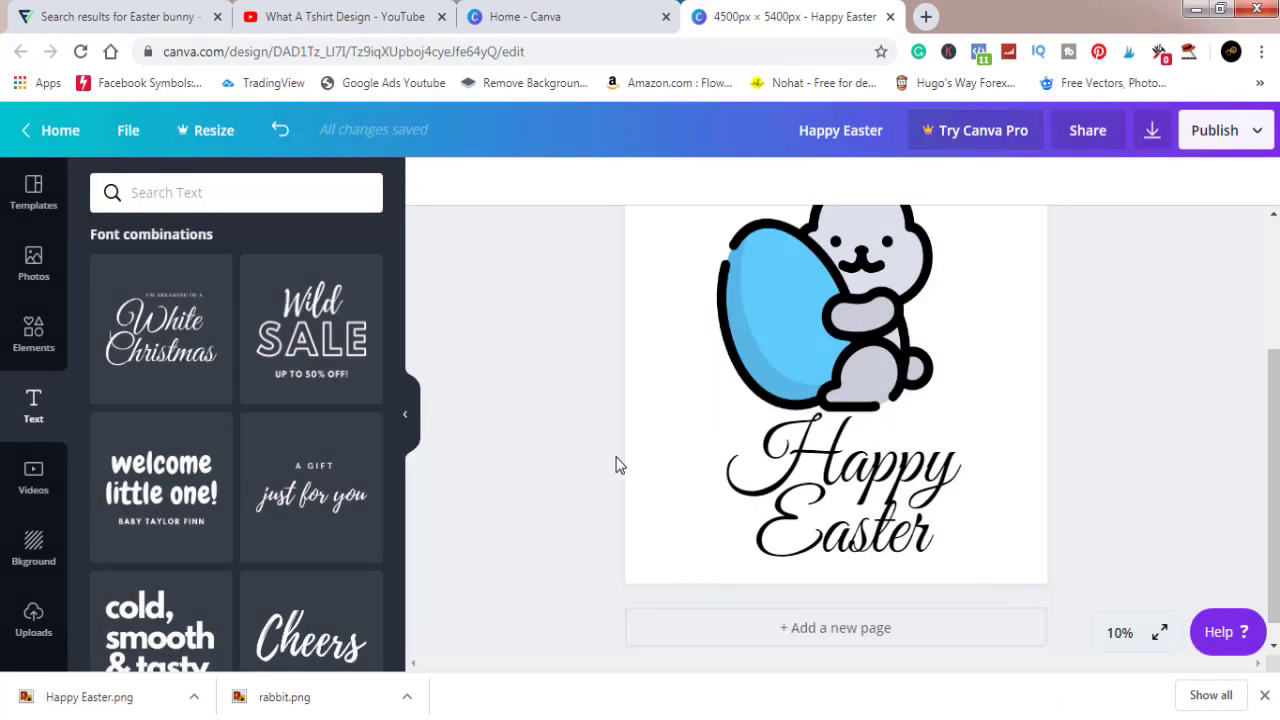
- Show Happy Easter.png in its Downloads folder and preview it
{"action": "left_click", "coordinate": [194, 698]}
{"action": "left_click", "coordinate": [245, 627]}
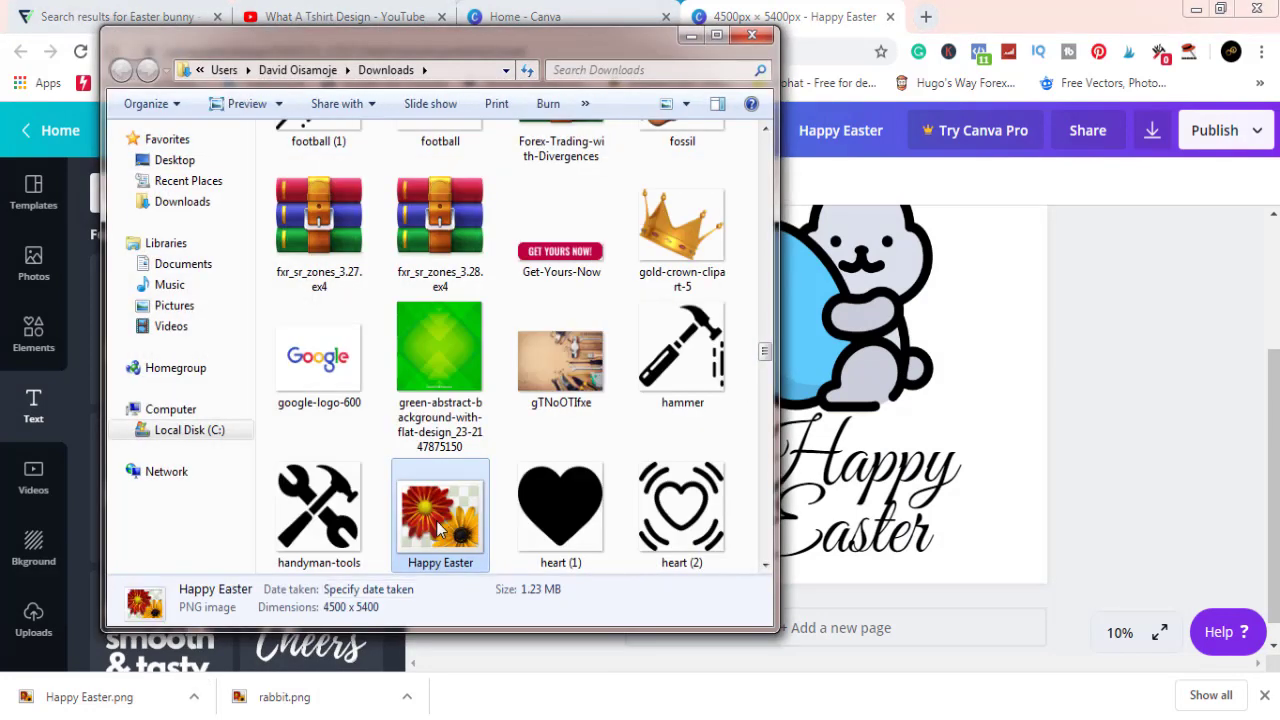
{"action": "double_click", "coordinate": [455, 512]}
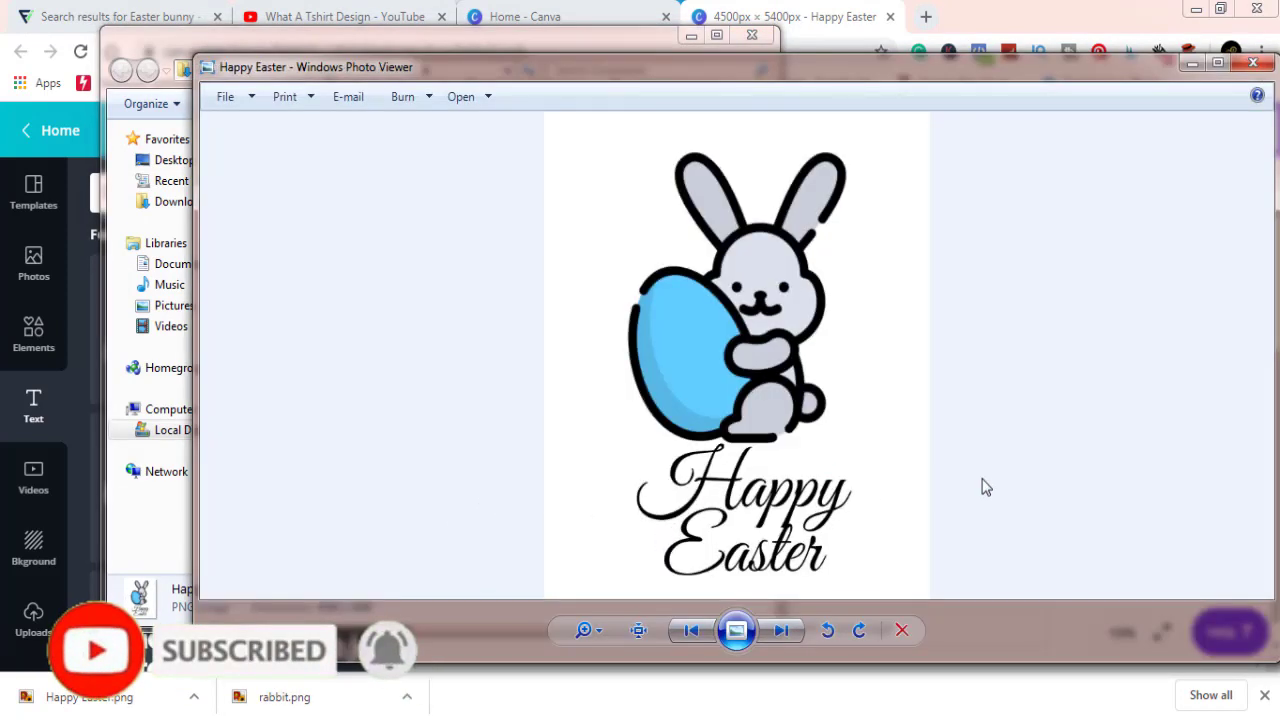
{"action": "left_click", "coordinate": [1254, 65]}
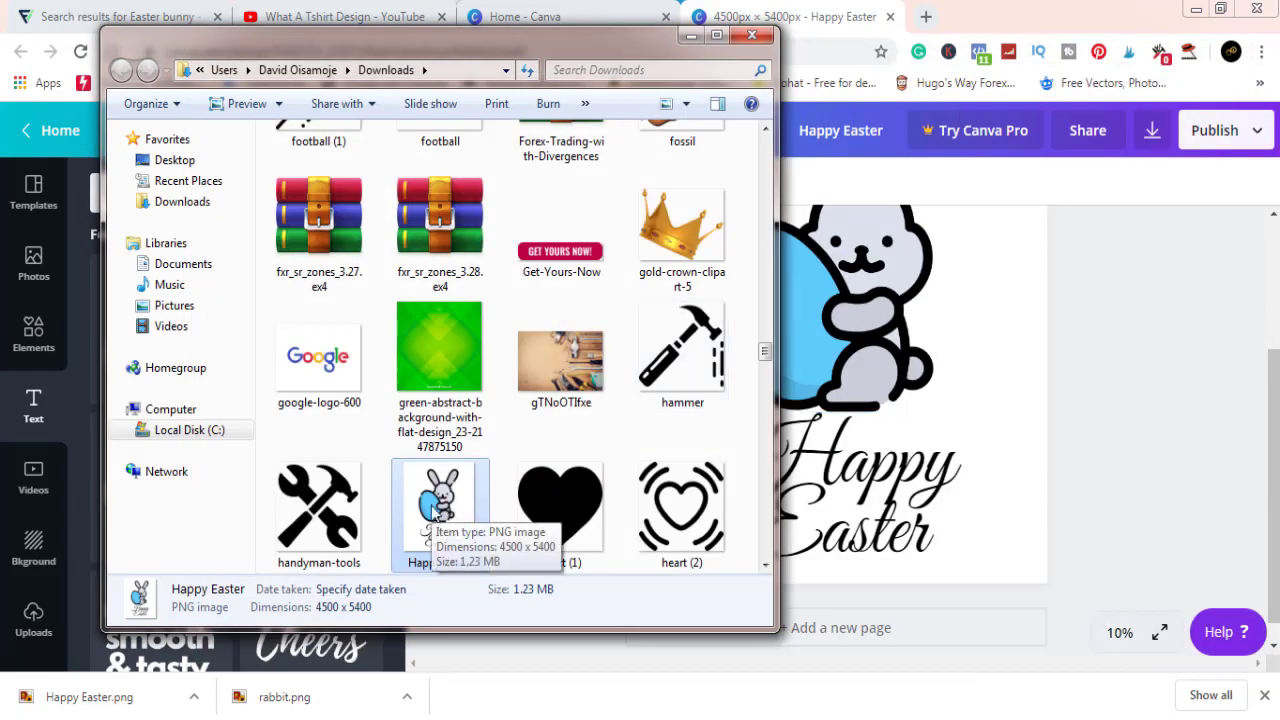
- Open Happy Easter.png with Adobe Photoshop CC
{"action": "right_click", "coordinate": [433, 510]}
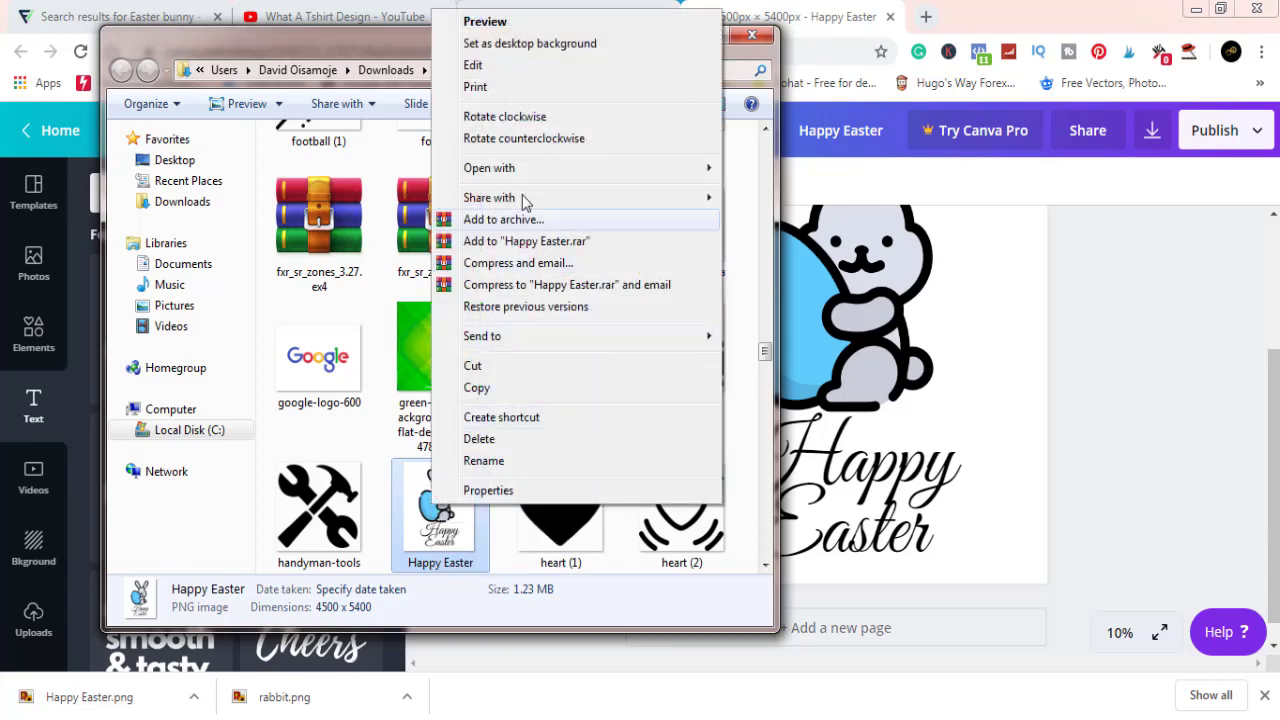
{"action": "mouse_move", "coordinate": [520, 170]}
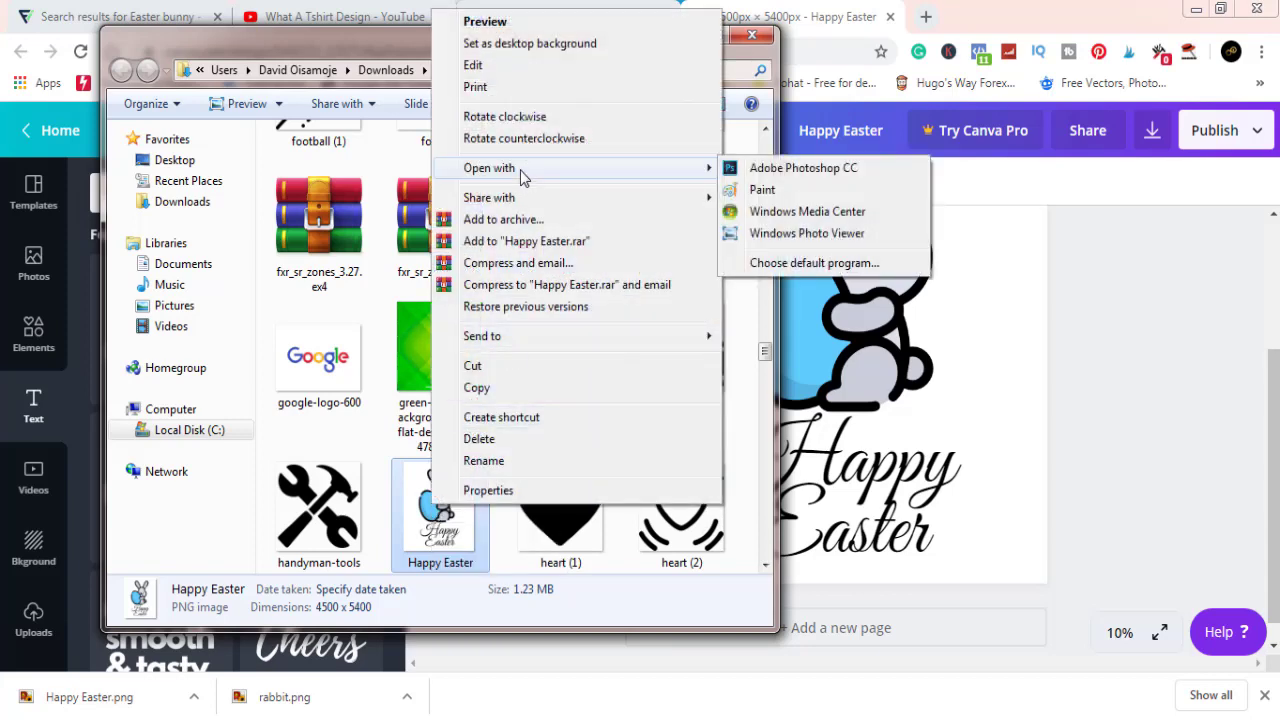
{"action": "left_click", "coordinate": [763, 170]}
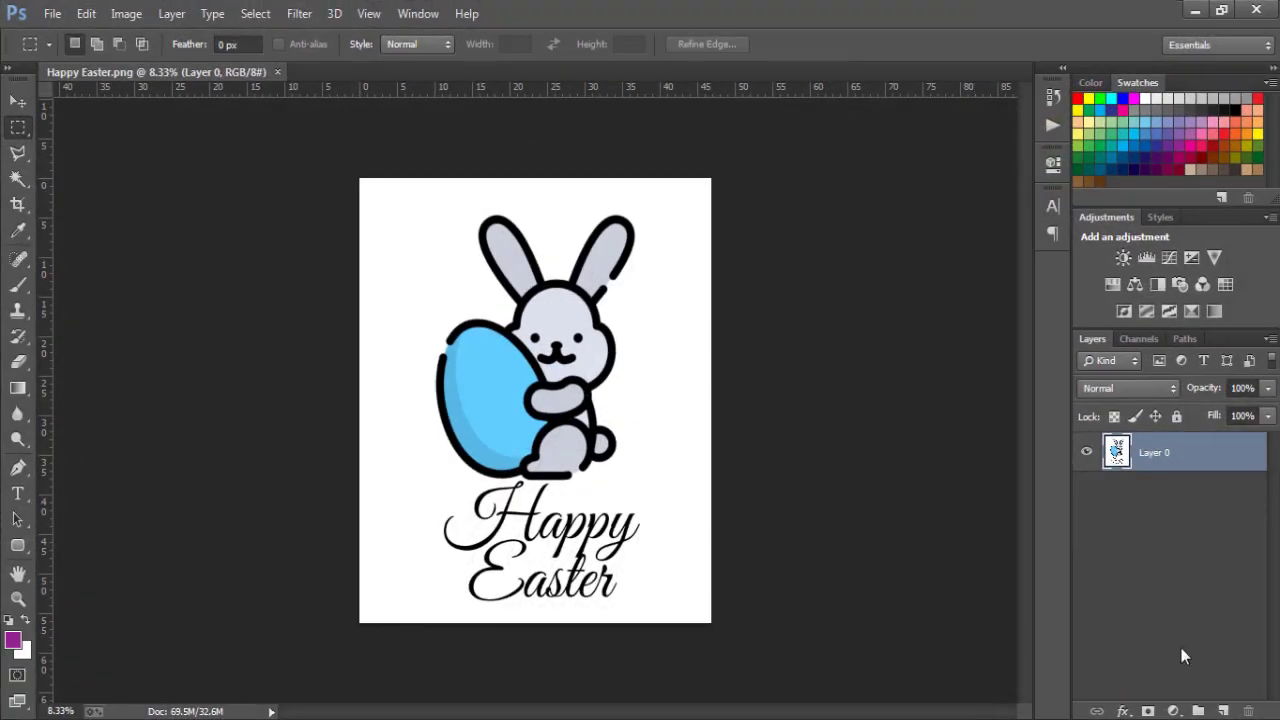
- Create a new empty Layer 1, then reselect Layer 0
{"action": "left_click", "coordinate": [1226, 710]}
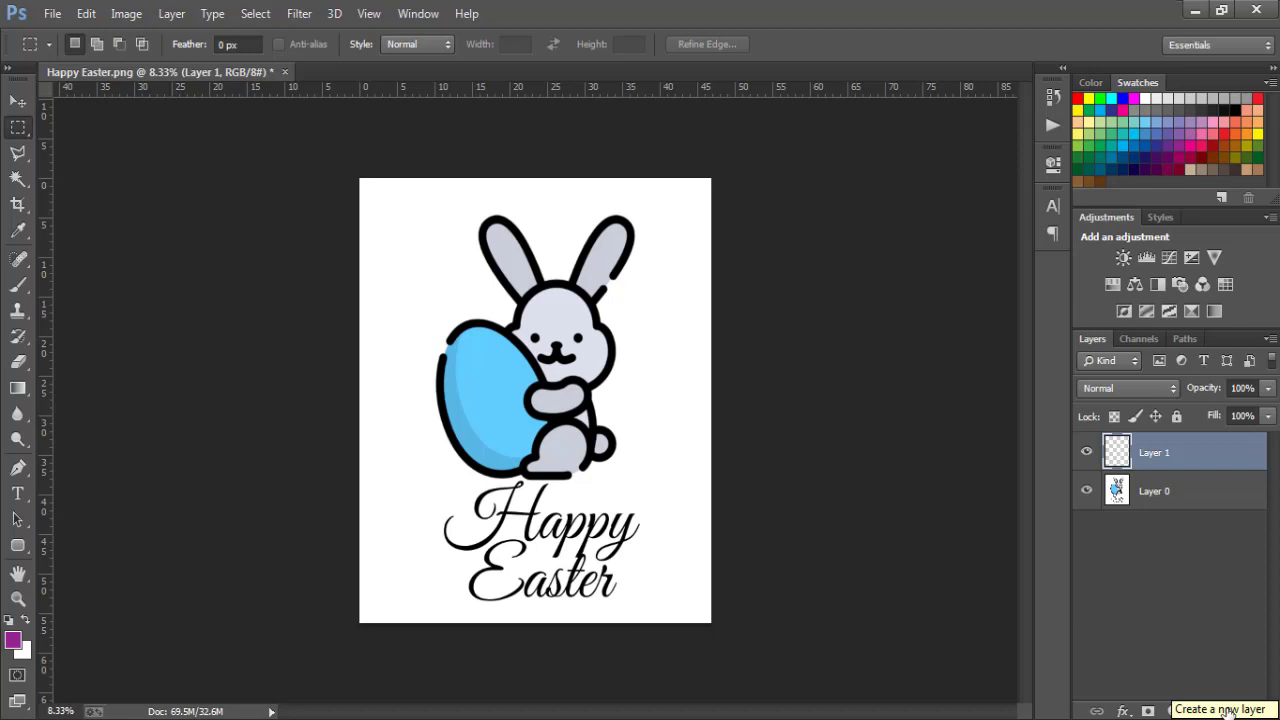
{"action": "left_click", "coordinate": [1174, 494]}
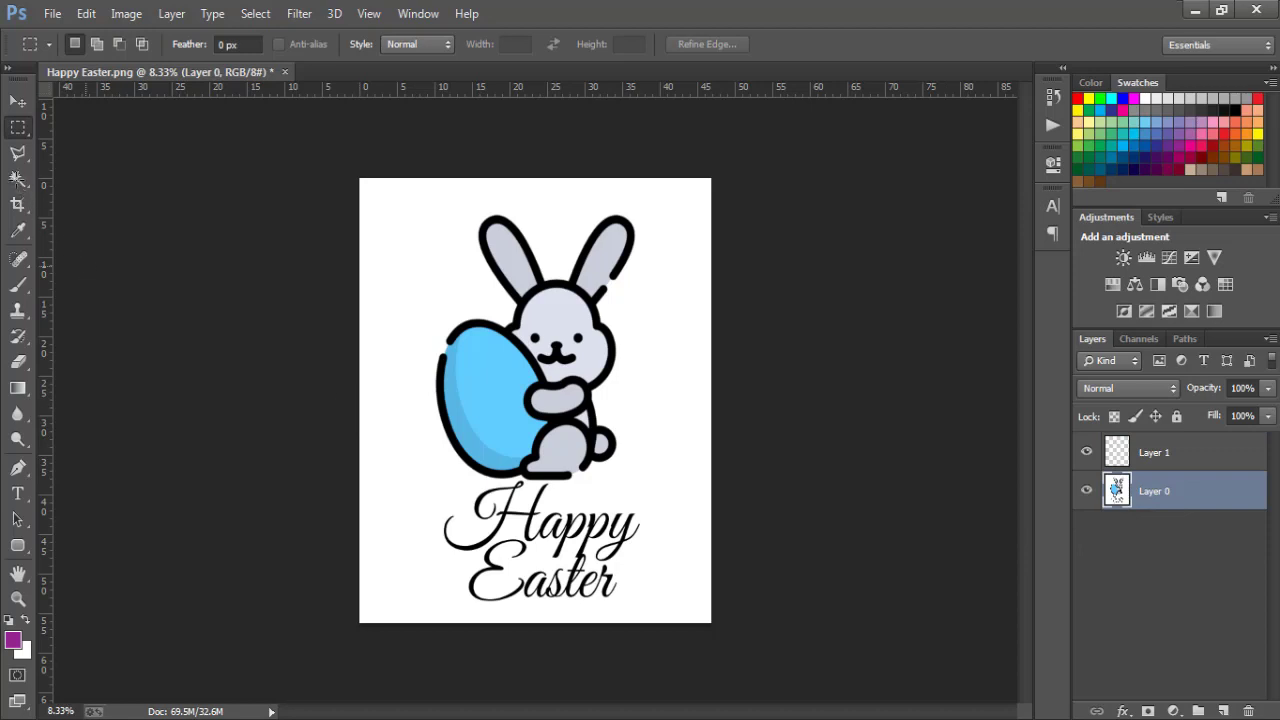
- Select the white background with the Magic Wand and delete it
{"action": "left_click", "coordinate": [17, 179]}
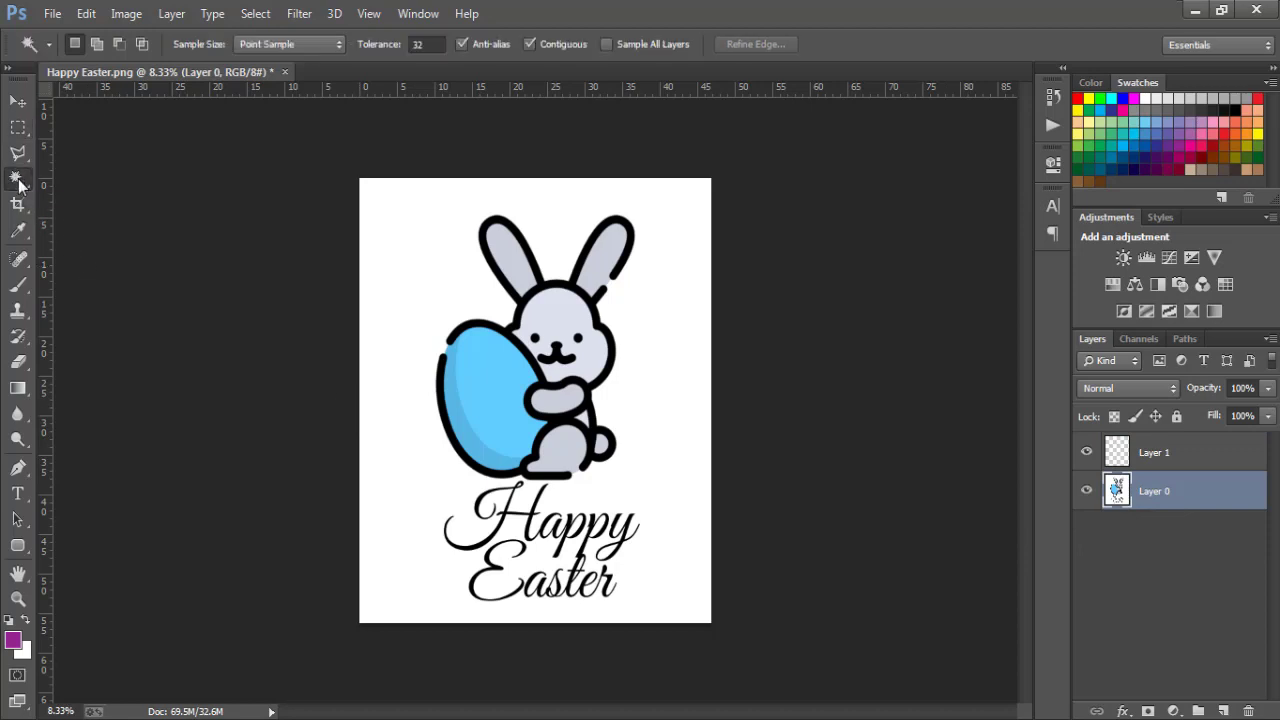
{"action": "left_click", "coordinate": [400, 267]}
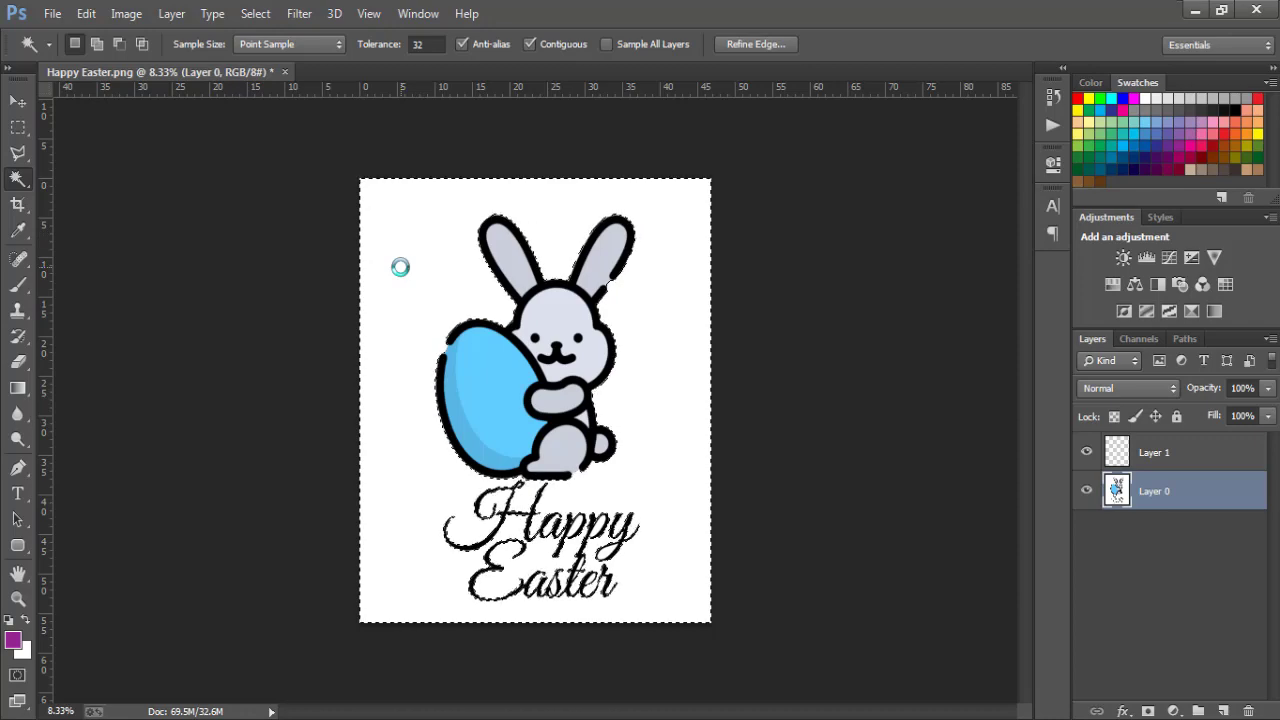
{"action": "key", "text": "Delete"}
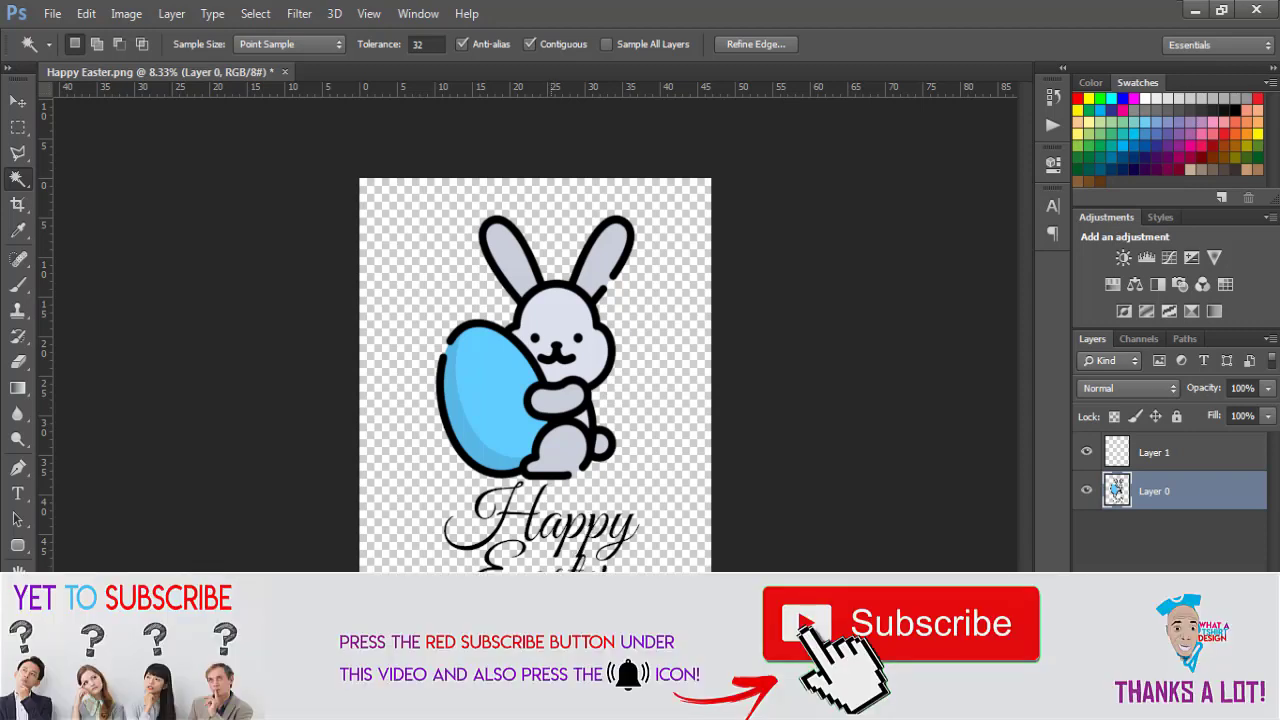
- Clear the selection and start a Save As into the Pictures library
{"action": "key", "text": "ctrl+d"}
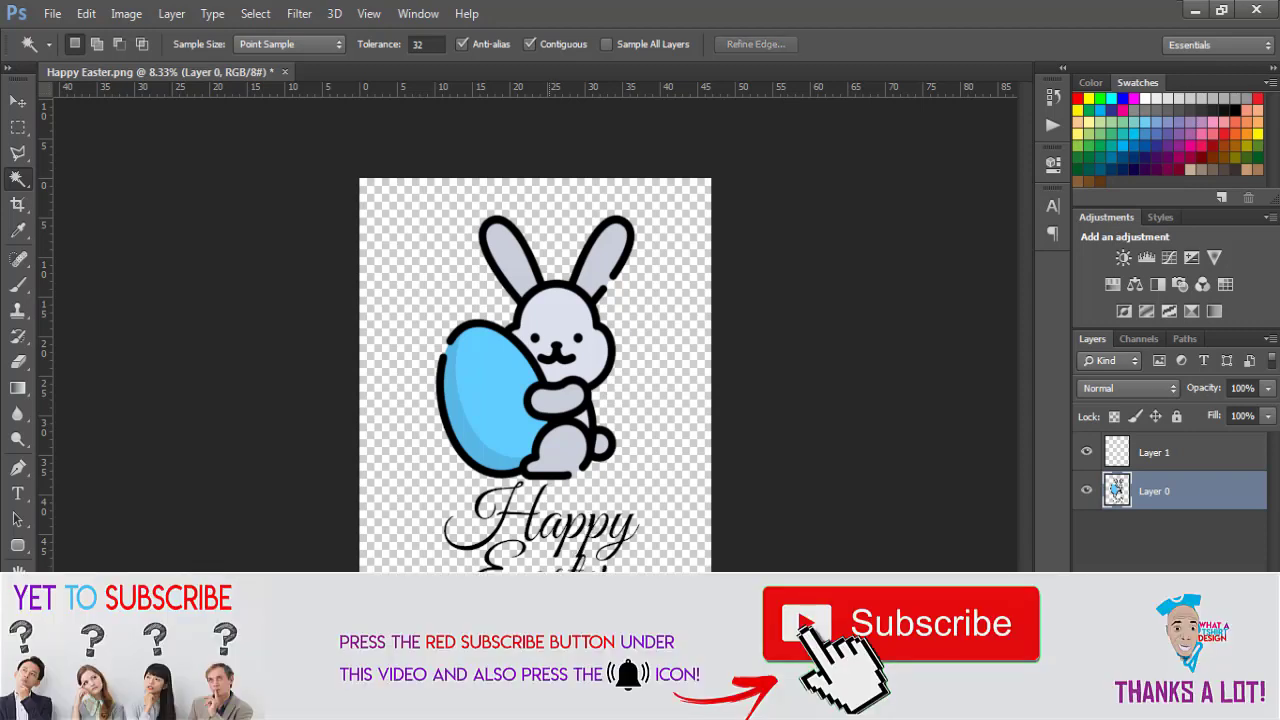
{"action": "left_click", "coordinate": [17, 103]}
{"action": "left_click", "coordinate": [50, 13]}
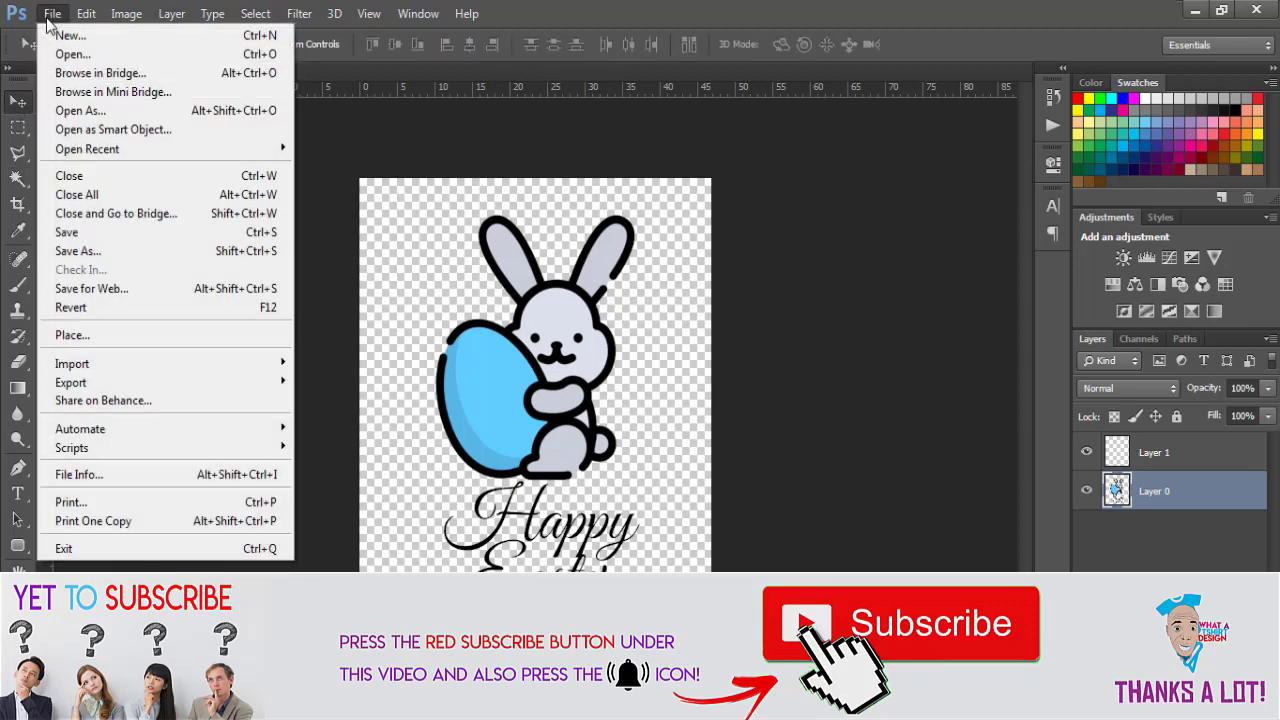
{"action": "left_click", "coordinate": [84, 252]}
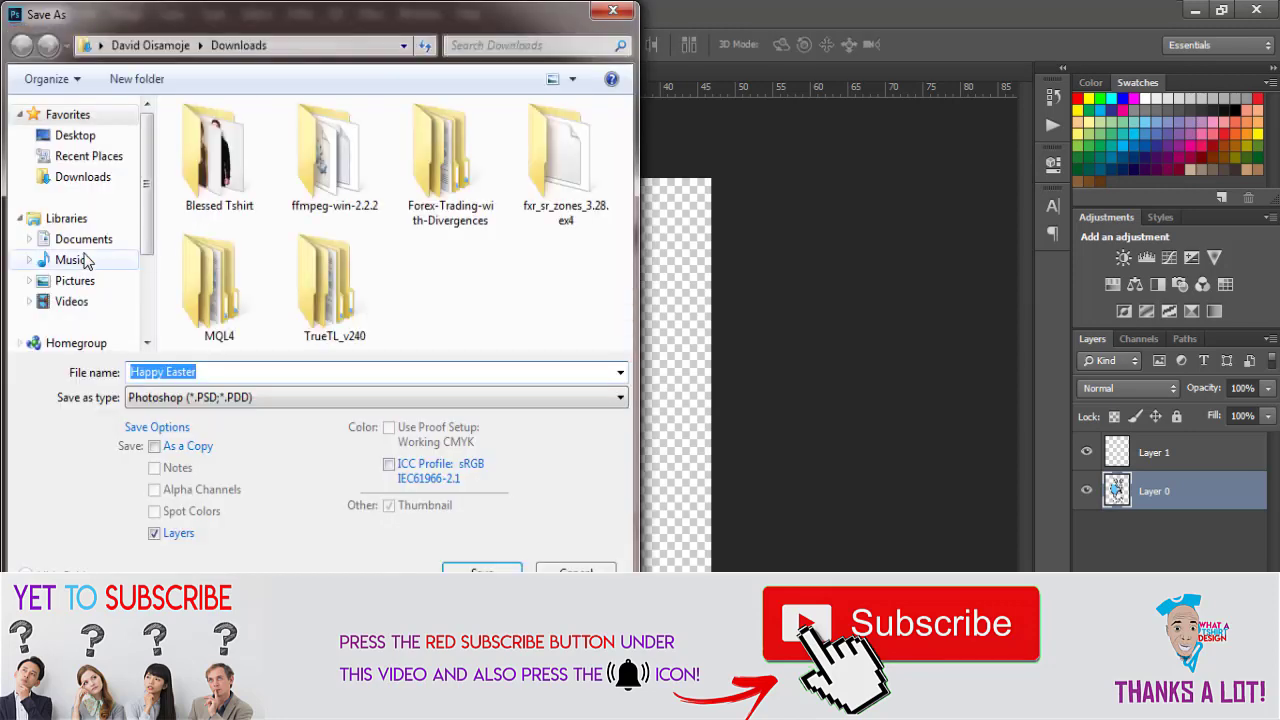
{"action": "left_click", "coordinate": [88, 284]}
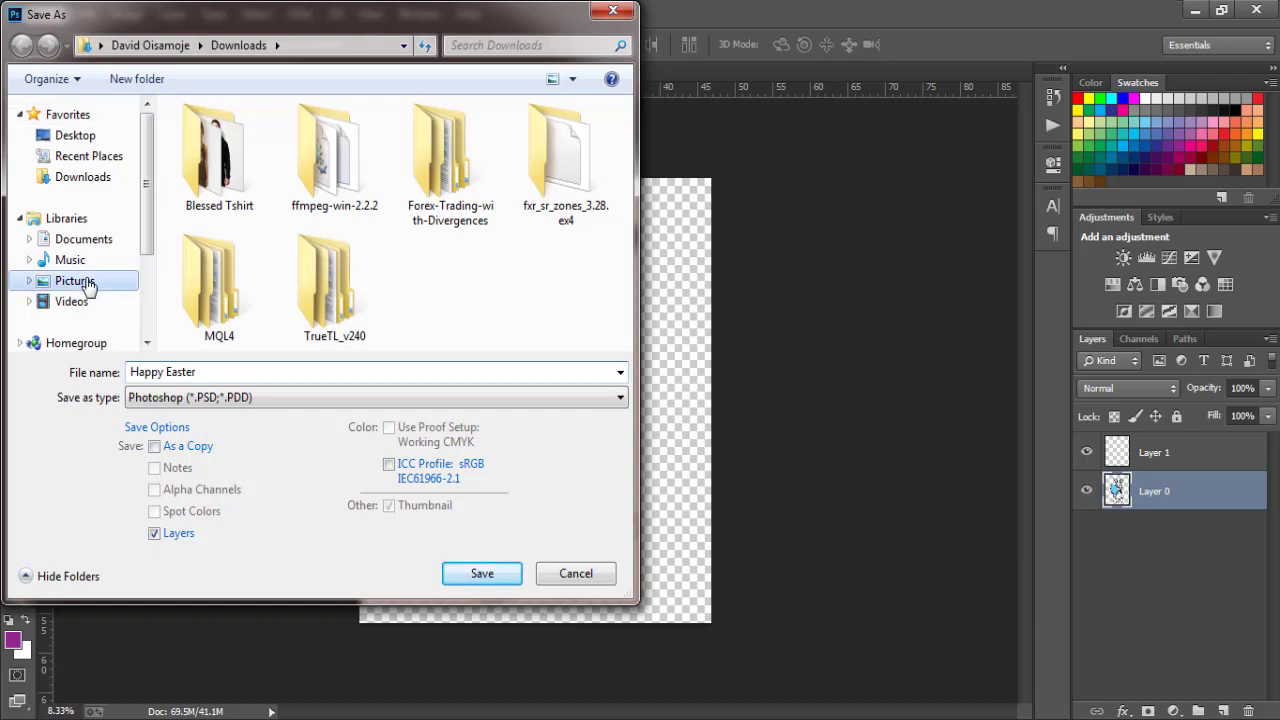
- Save the copy as PNG named 'Happy Easter 1', accepting default PNG options
{"action": "left_click", "coordinate": [203, 375]}
{"action": "left_click", "coordinate": [203, 374]}
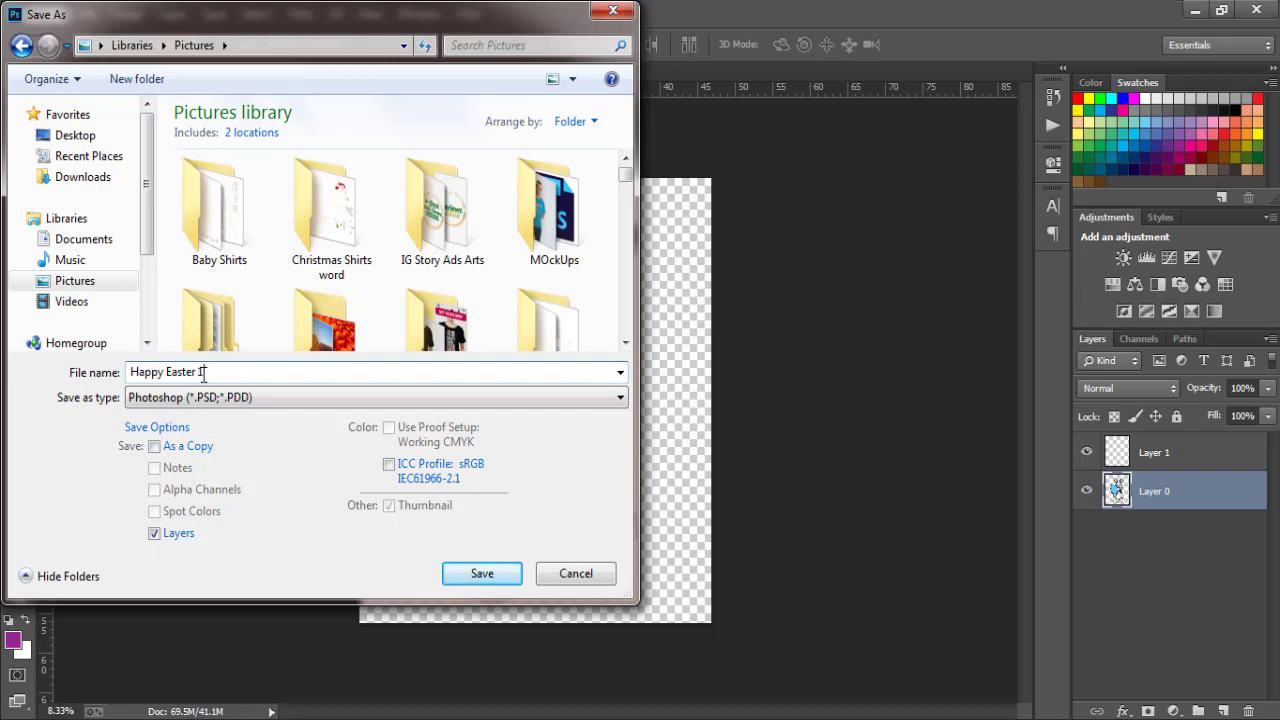
{"action": "type", "text": "1"}
{"action": "left_click", "coordinate": [208, 398]}
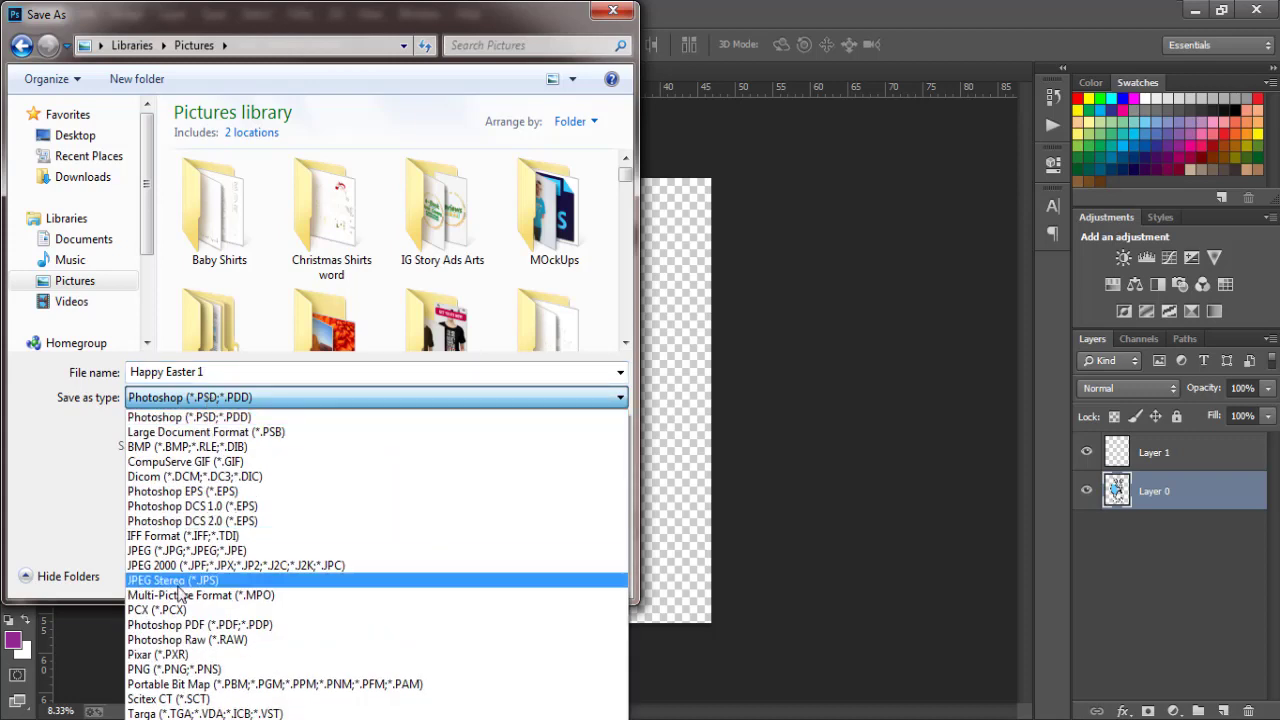
{"action": "left_click", "coordinate": [166, 670]}
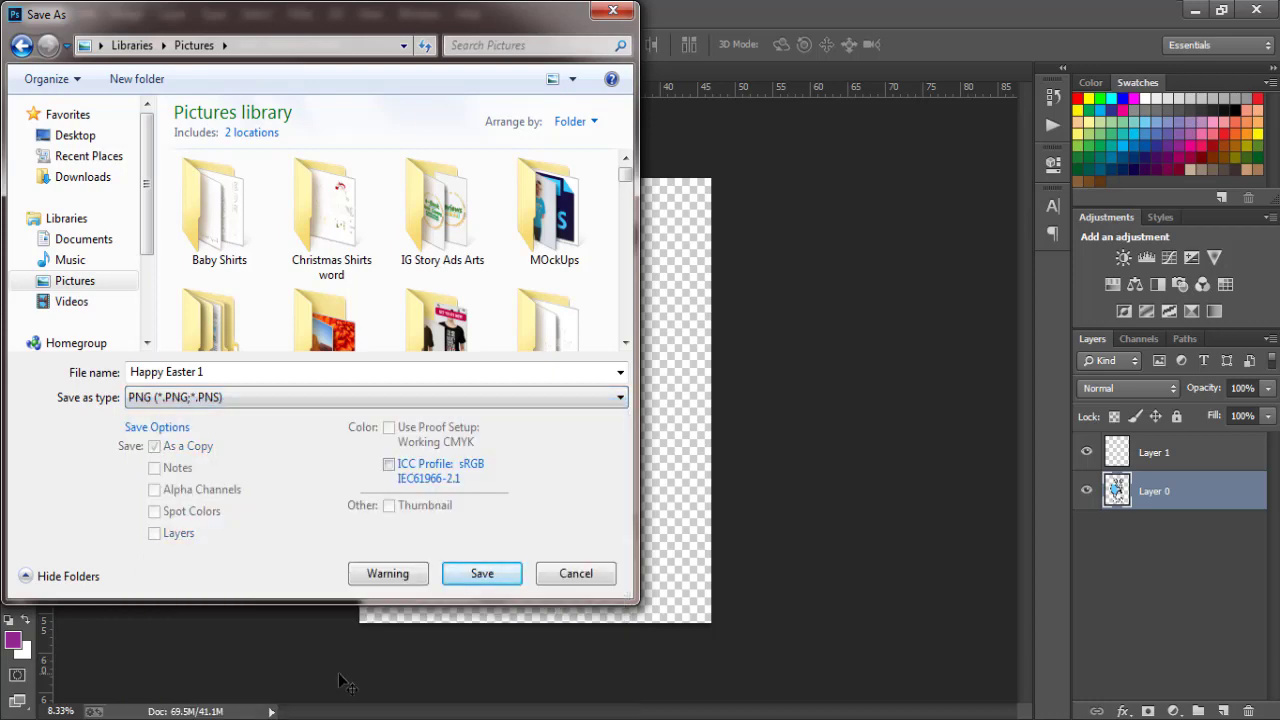
{"action": "left_click", "coordinate": [482, 573]}
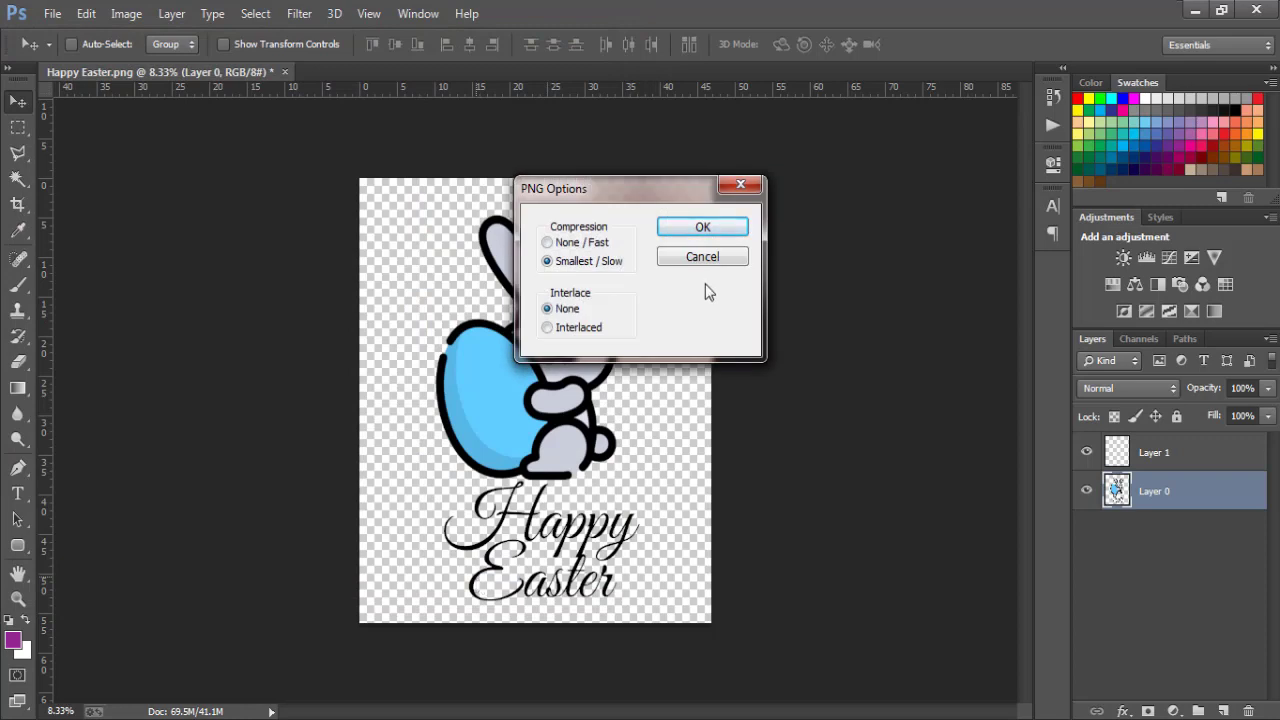
{"action": "left_click", "coordinate": [702, 229]}
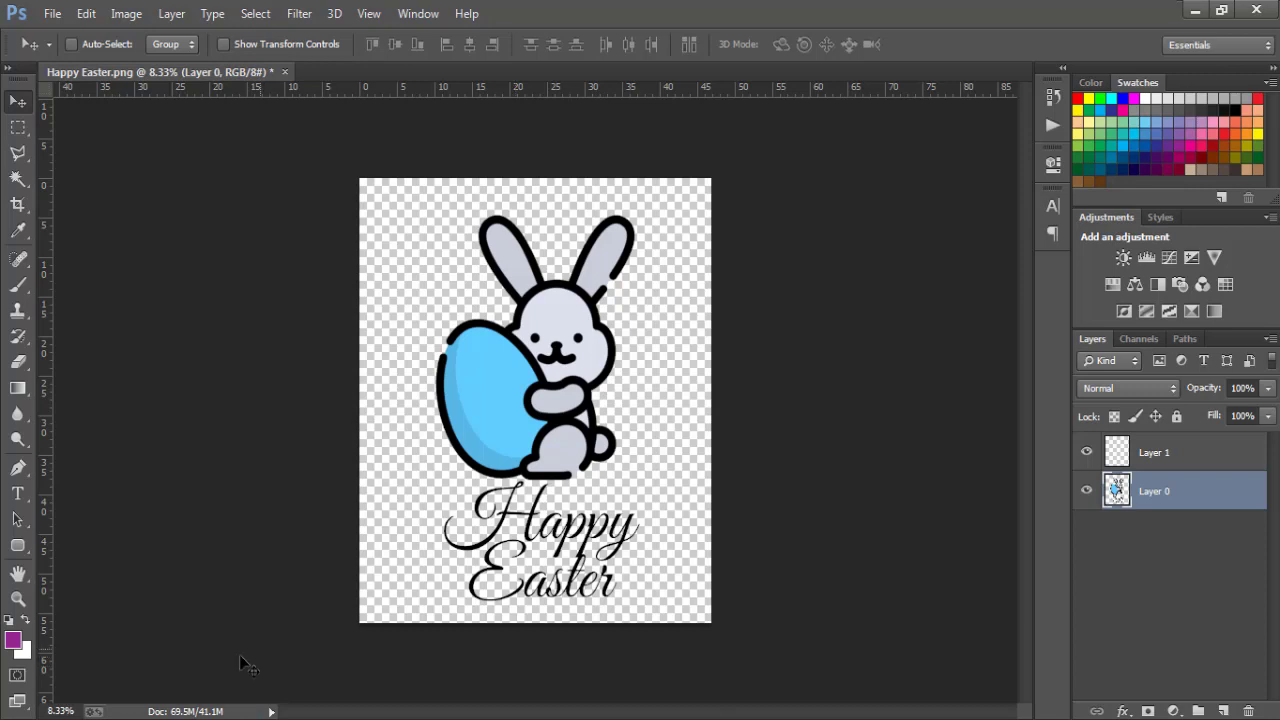
- Preview the 4500×5400 Happy Easter 1 PNG from Pictures, then close the viewer and Explorer
{"action": "mouse_move", "coordinate": [141, 719]}
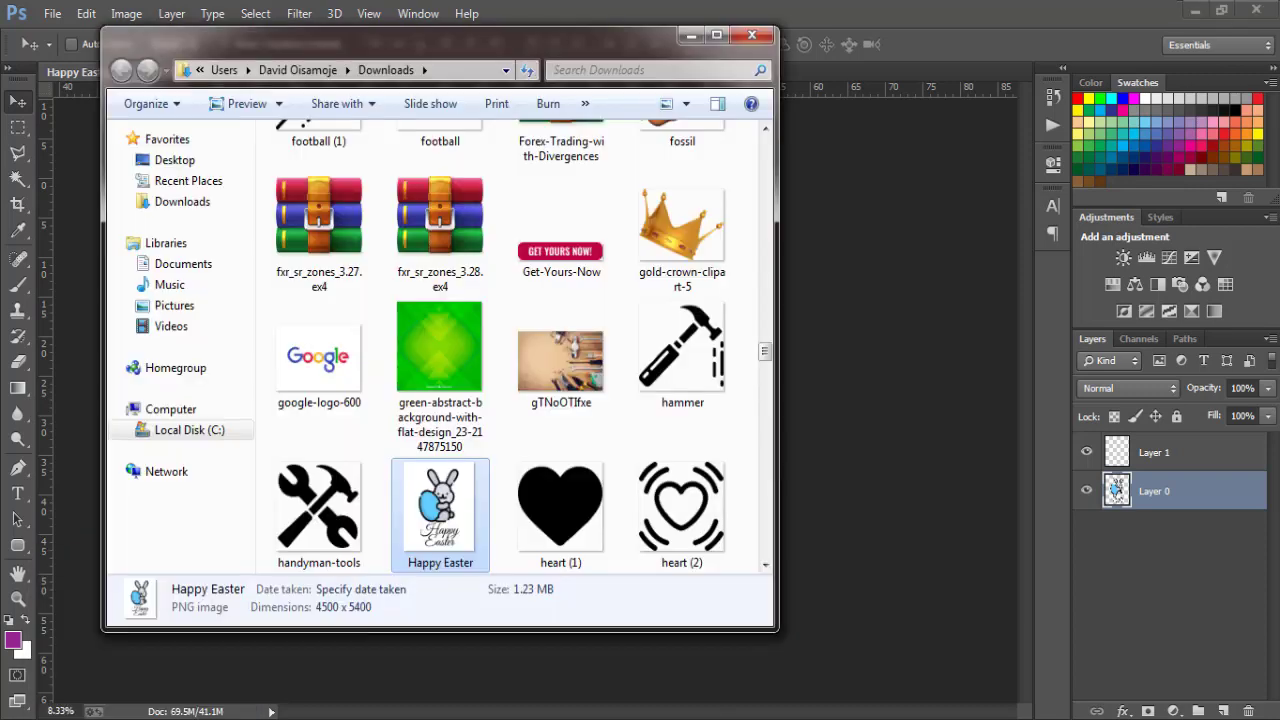
{"action": "left_click", "coordinate": [172, 305]}
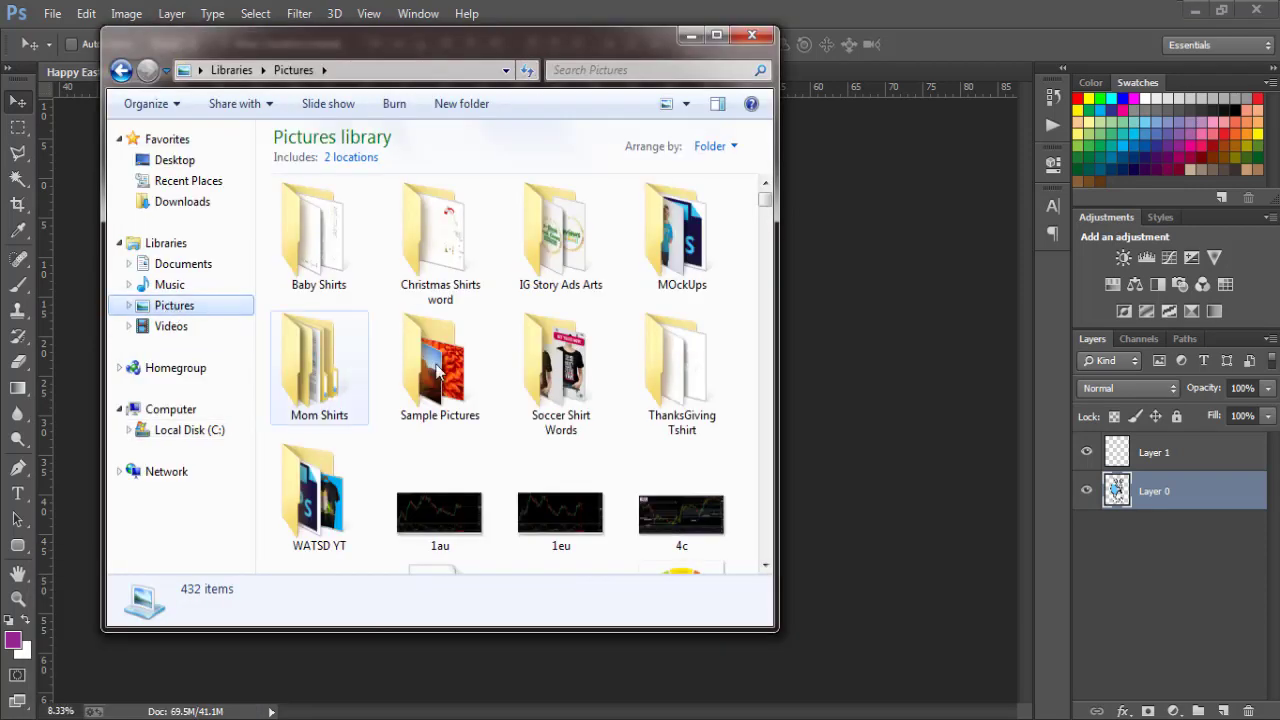
{"action": "left_click", "coordinate": [450, 378]}
{"action": "key", "text": "h"}
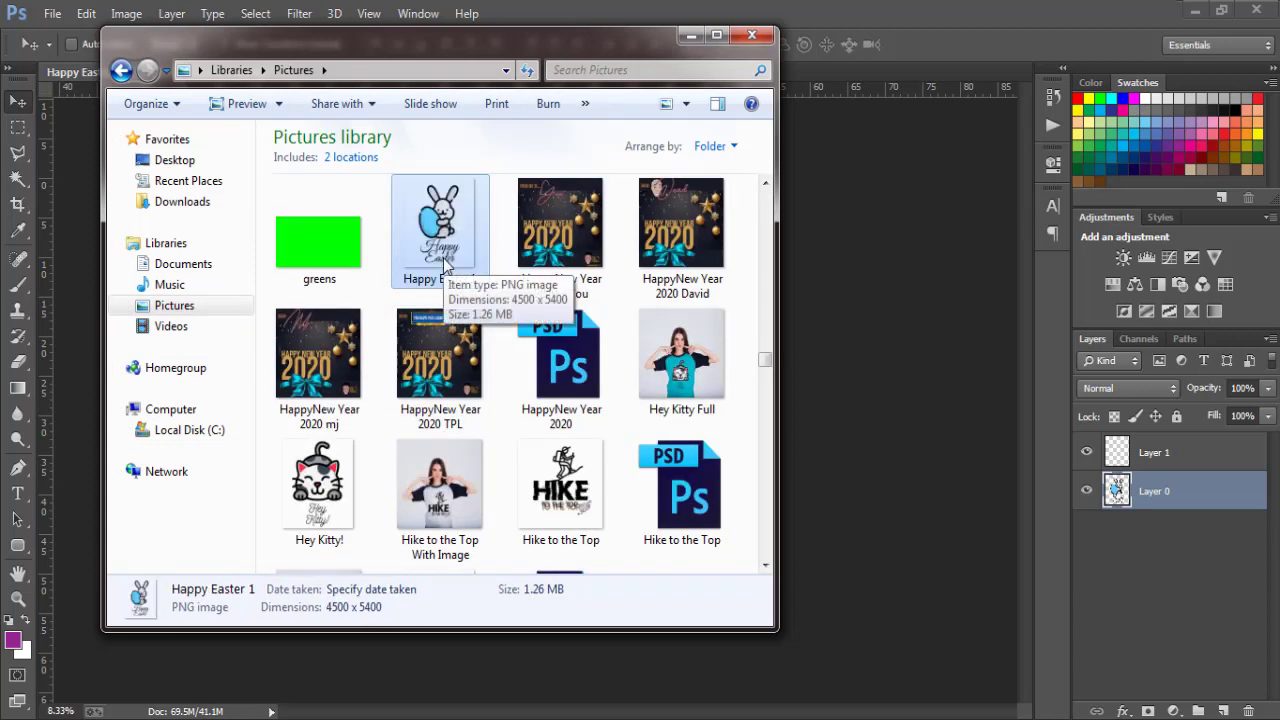
{"action": "double_click", "coordinate": [443, 250]}
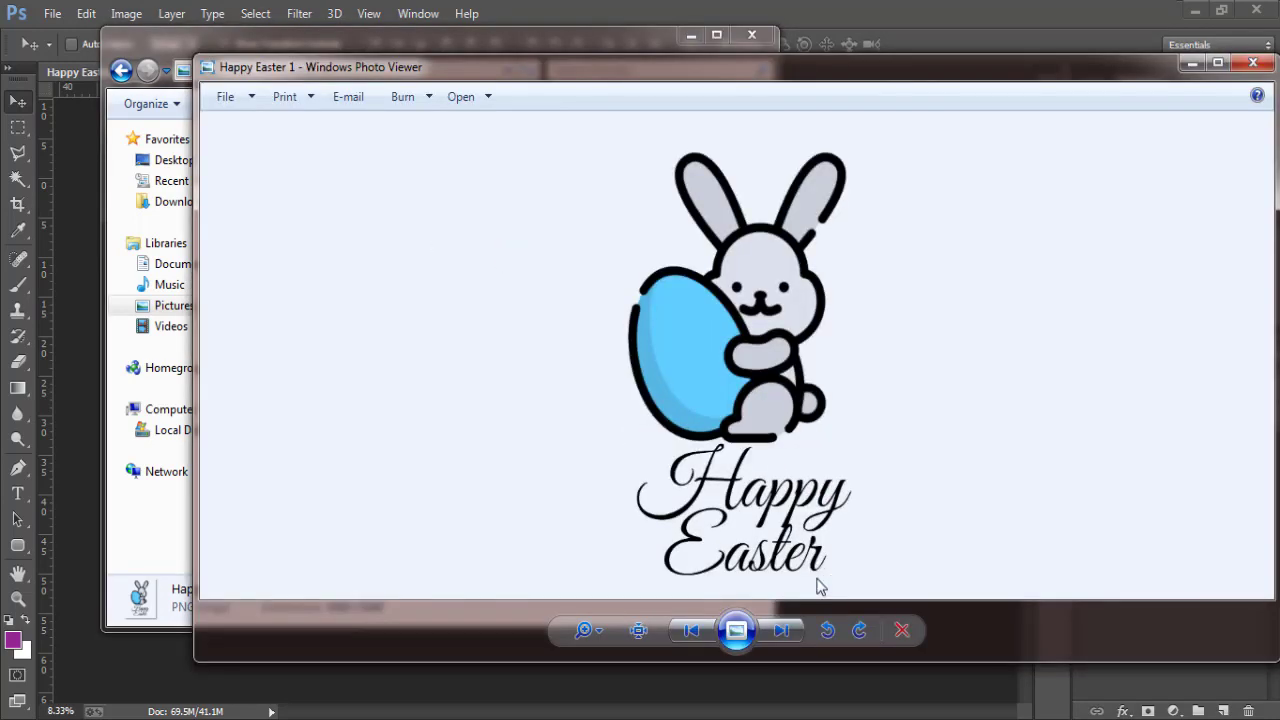
{"action": "left_click", "coordinate": [1252, 62]}
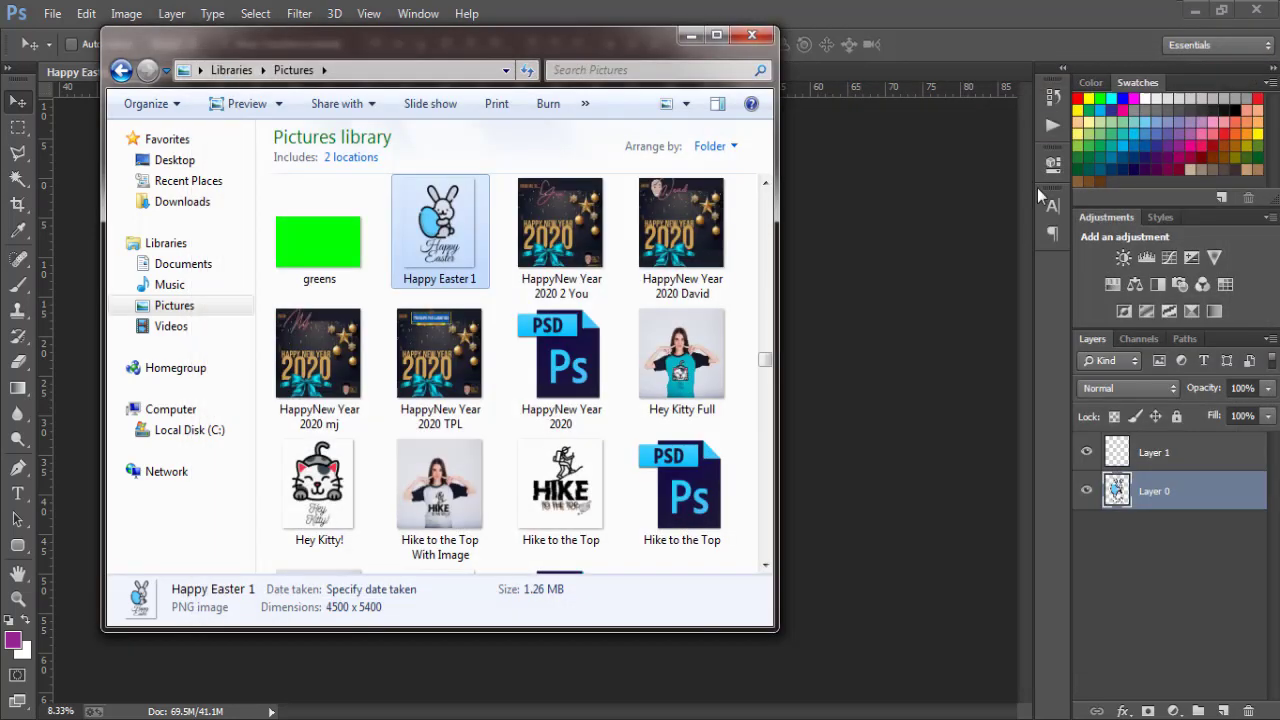
{"action": "left_click", "coordinate": [752, 35]}
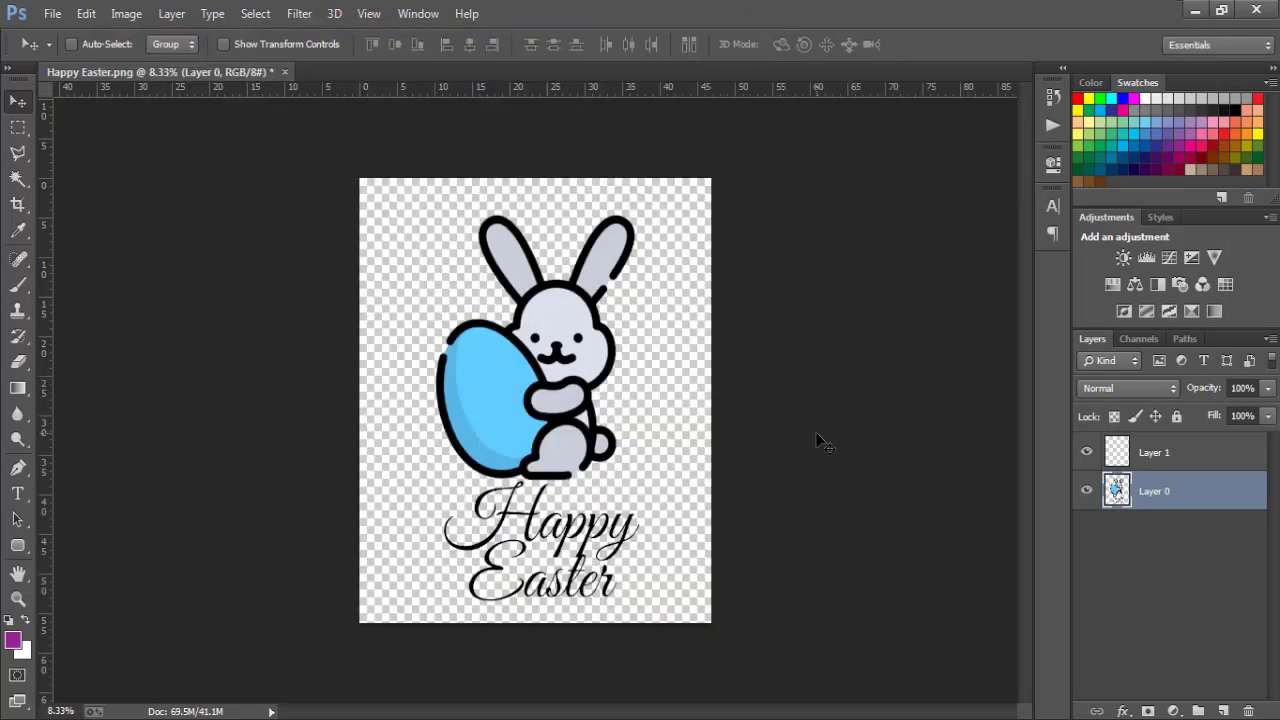